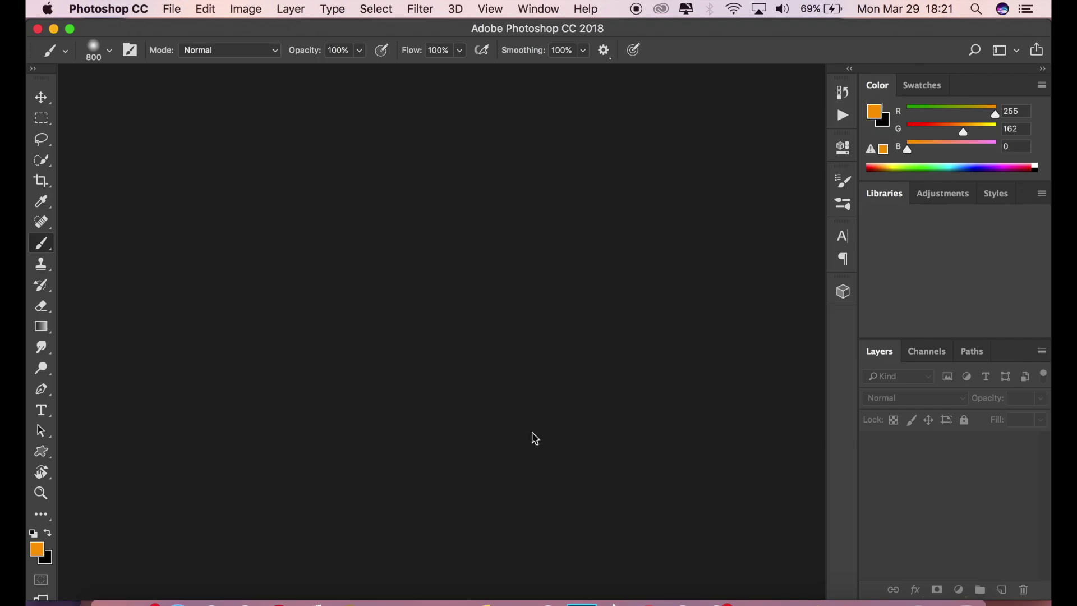
Step: Restore the default black and white colours and select the Move tool
{"action": "left_click", "coordinate": [34, 534]}
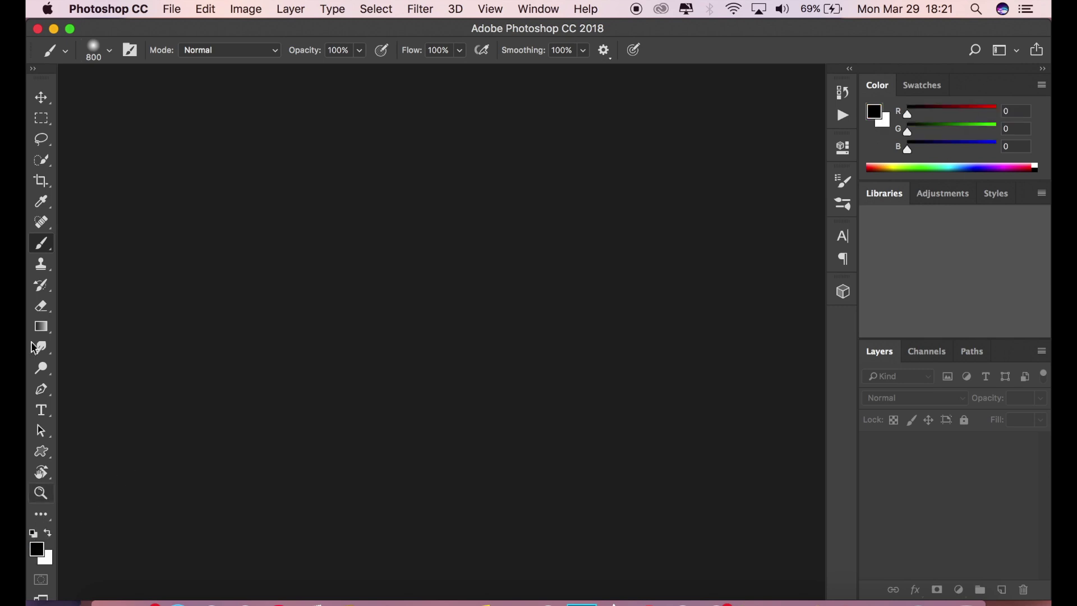
{"action": "left_click", "coordinate": [41, 97]}
Step: Open IMG_0410.JPG from the Open dialog, browsing in thumbnail view
{"action": "left_click", "coordinate": [171, 9]}
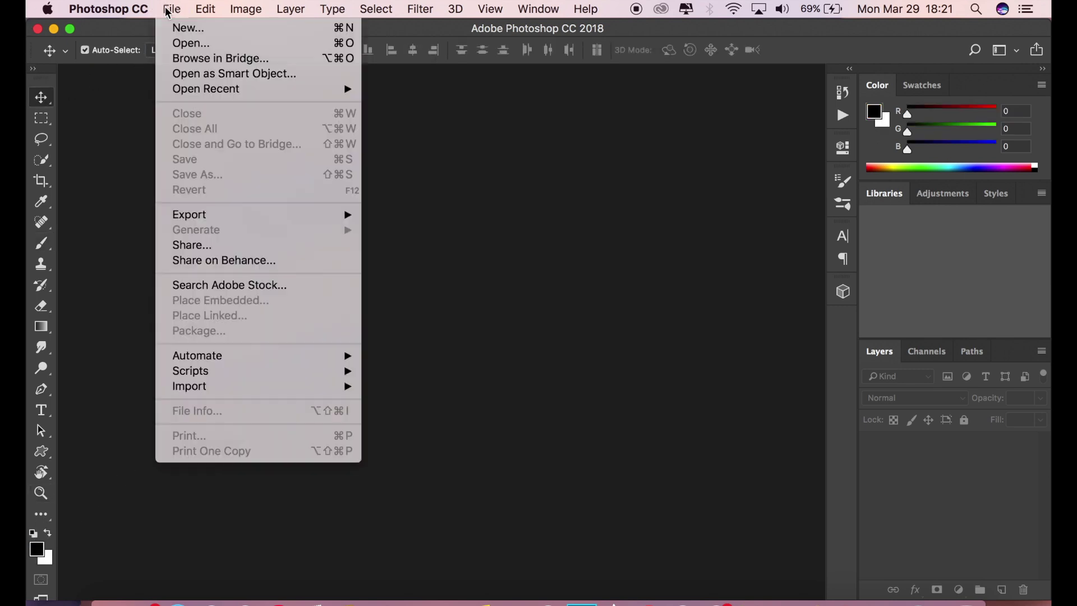
{"action": "left_click", "coordinate": [181, 46]}
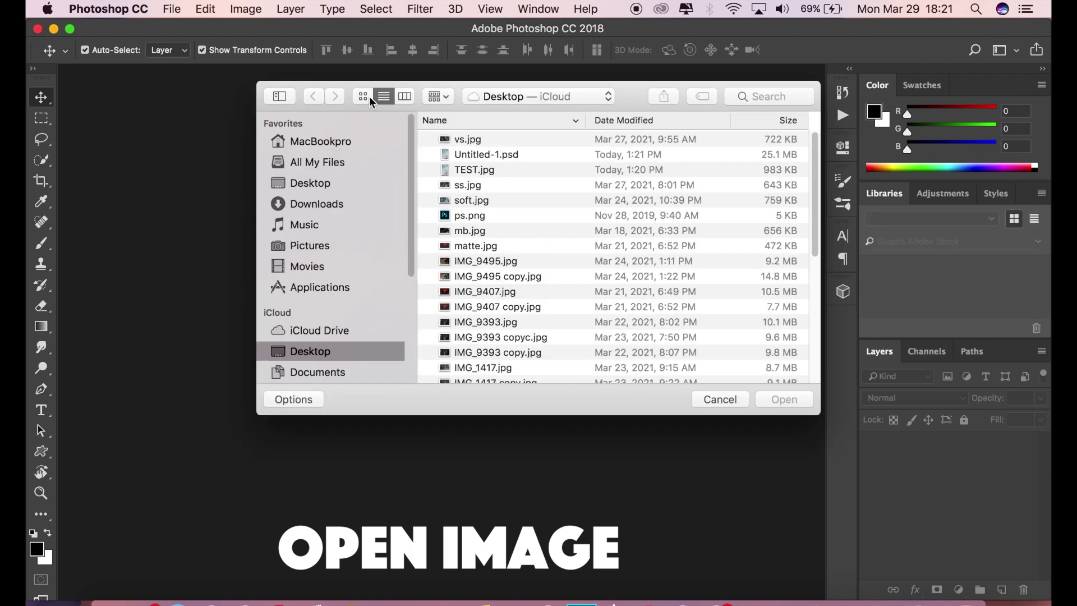
{"action": "left_click", "coordinate": [363, 96]}
{"action": "scroll", "coordinate": [590, 196], "scroll_direction": "down", "scroll_amount": 10}
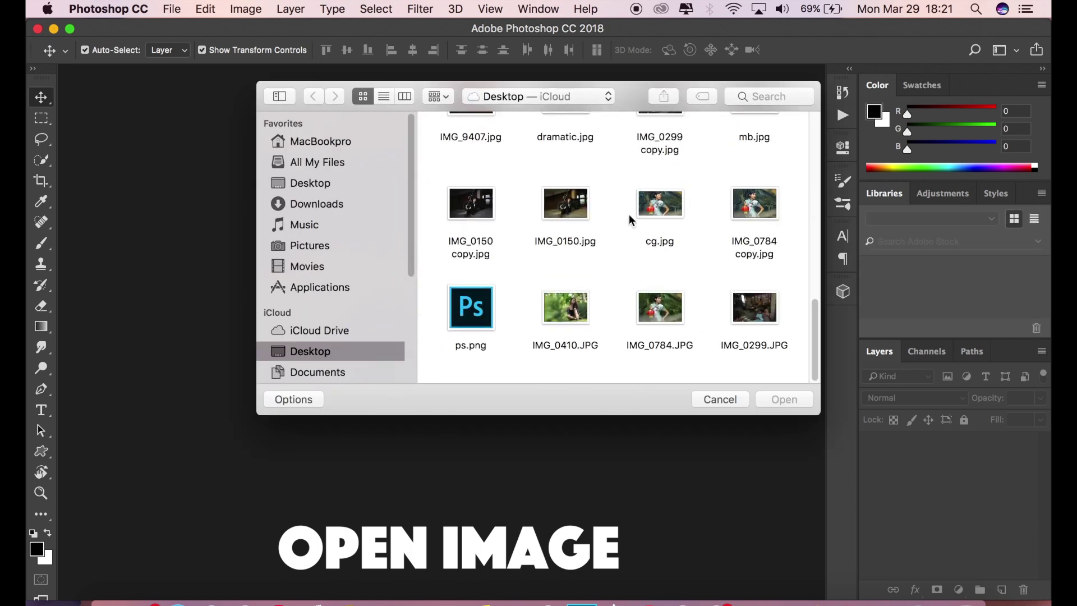
{"action": "left_click", "coordinate": [569, 318]}
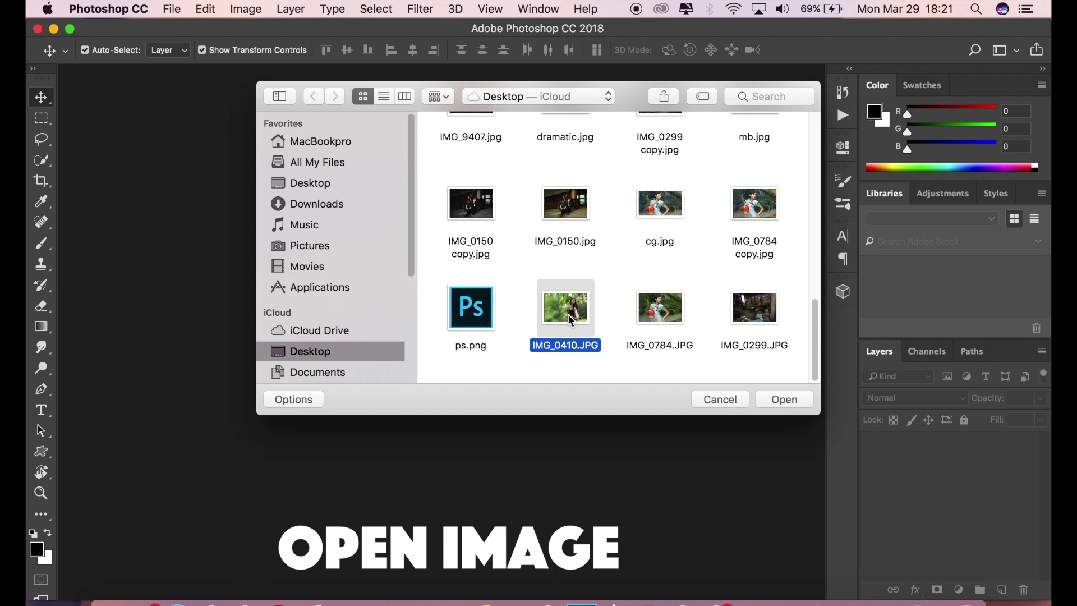
{"action": "double_click", "coordinate": [563, 312]}
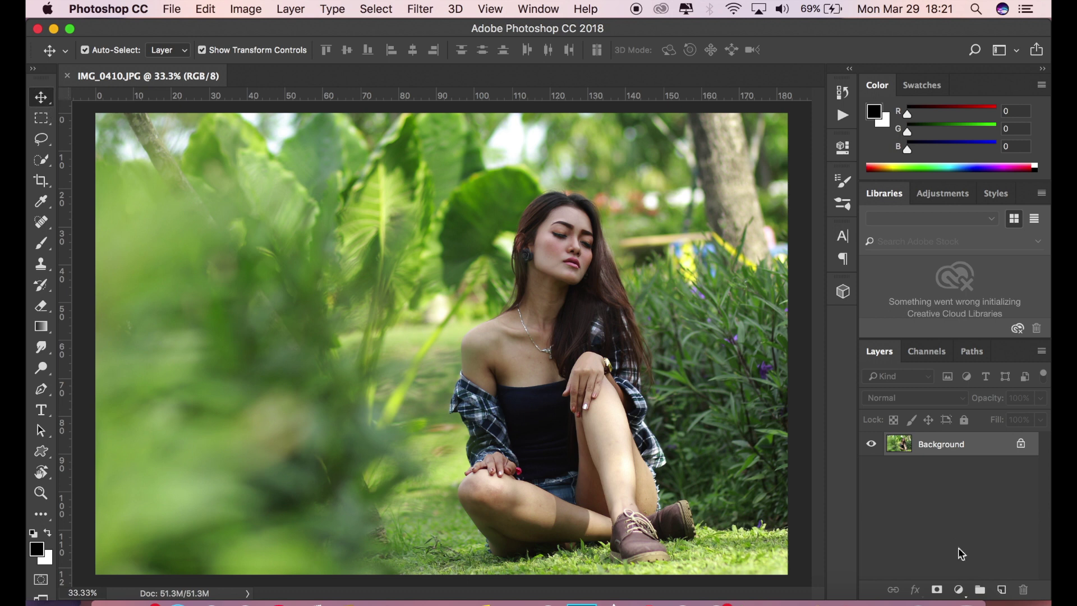
Step: Add a dark teal #004b4a Solid Color fill layer
{"action": "left_click", "coordinate": [961, 589]}
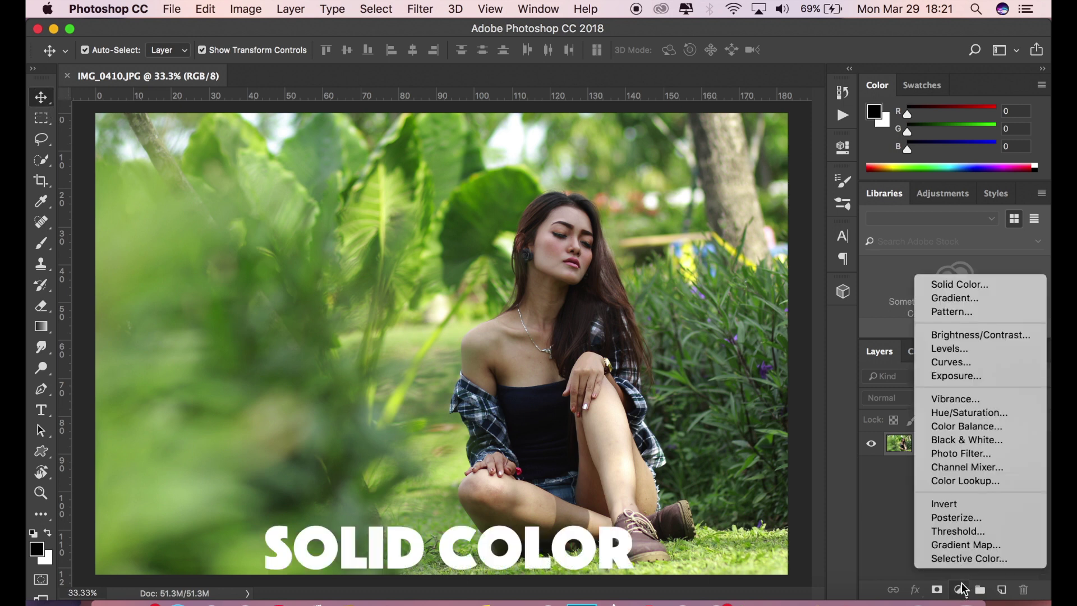
{"action": "left_click", "coordinate": [987, 289]}
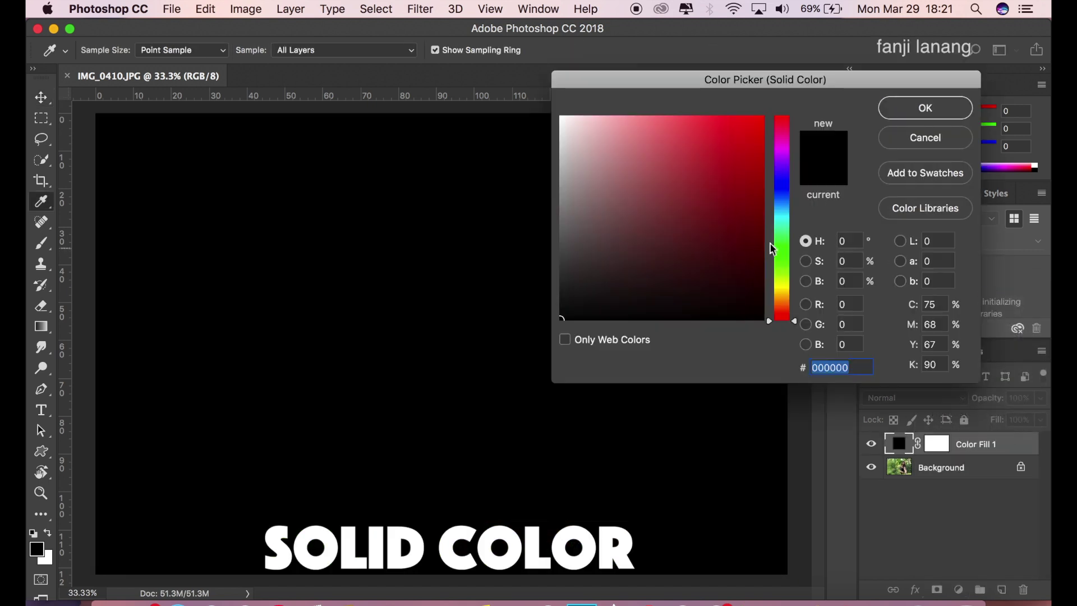
{"action": "left_click", "coordinate": [787, 219]}
{"action": "left_click", "coordinate": [761, 254]}
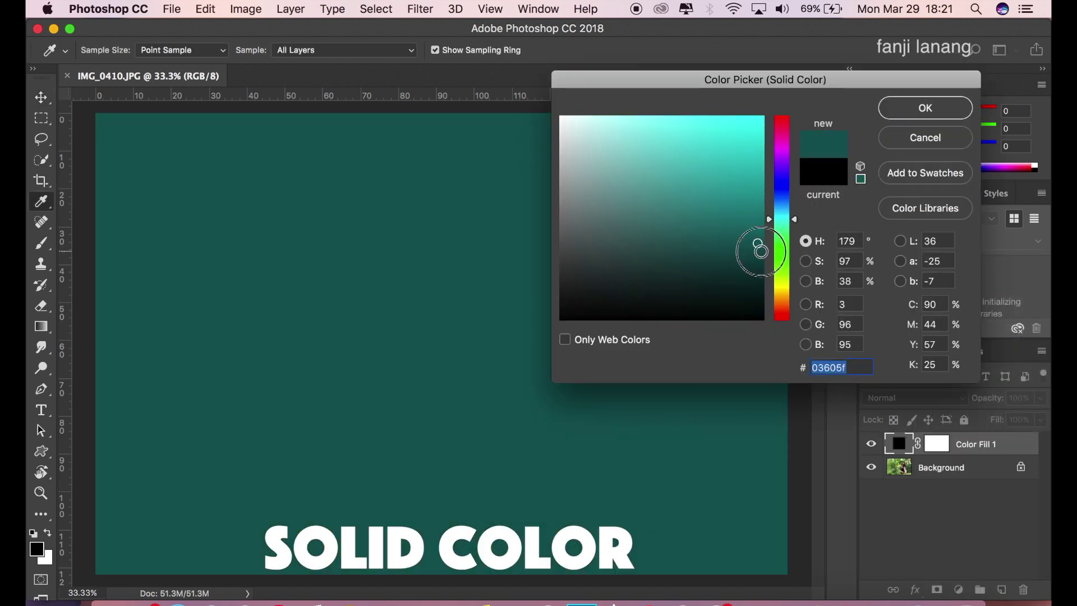
{"action": "left_click", "coordinate": [762, 258]}
{"action": "left_click", "coordinate": [766, 260]}
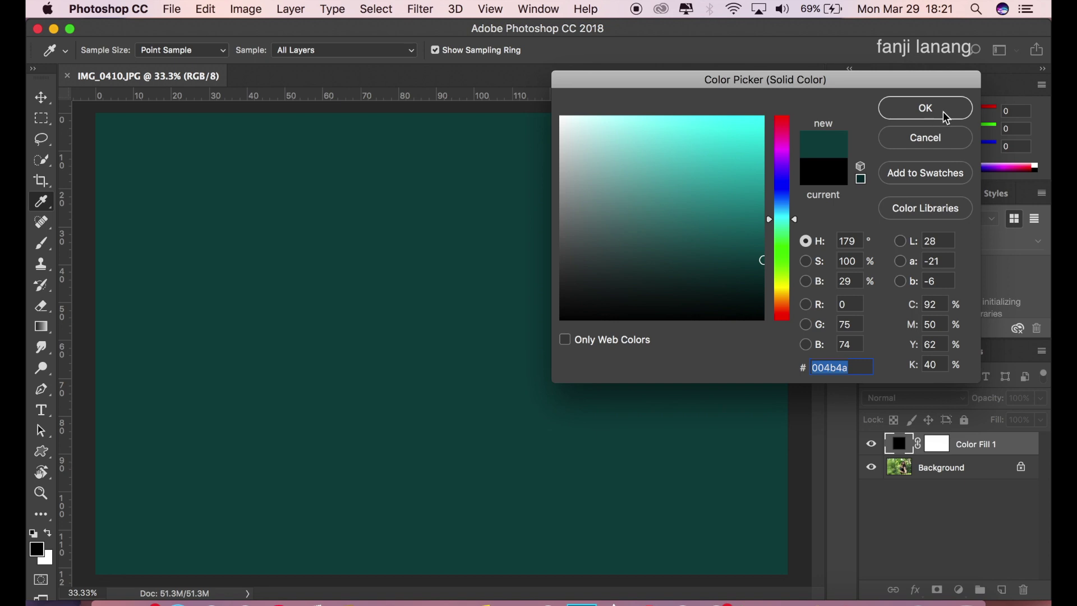
{"action": "left_click", "coordinate": [962, 111]}
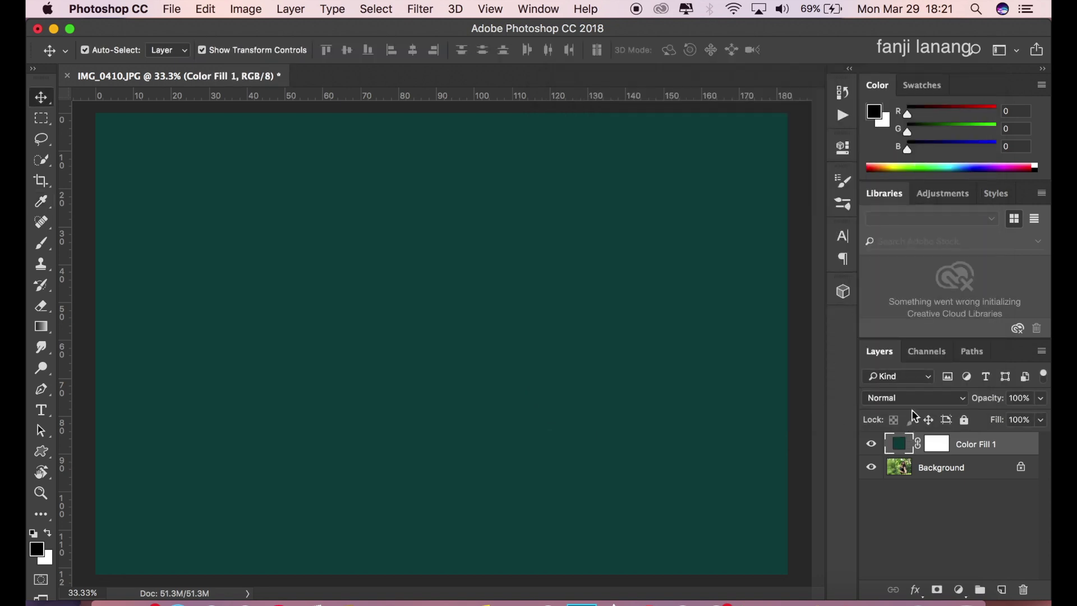
Step: Set the teal fill layer to Lighten blend mode at 60% opacity
{"action": "left_click", "coordinate": [918, 399]}
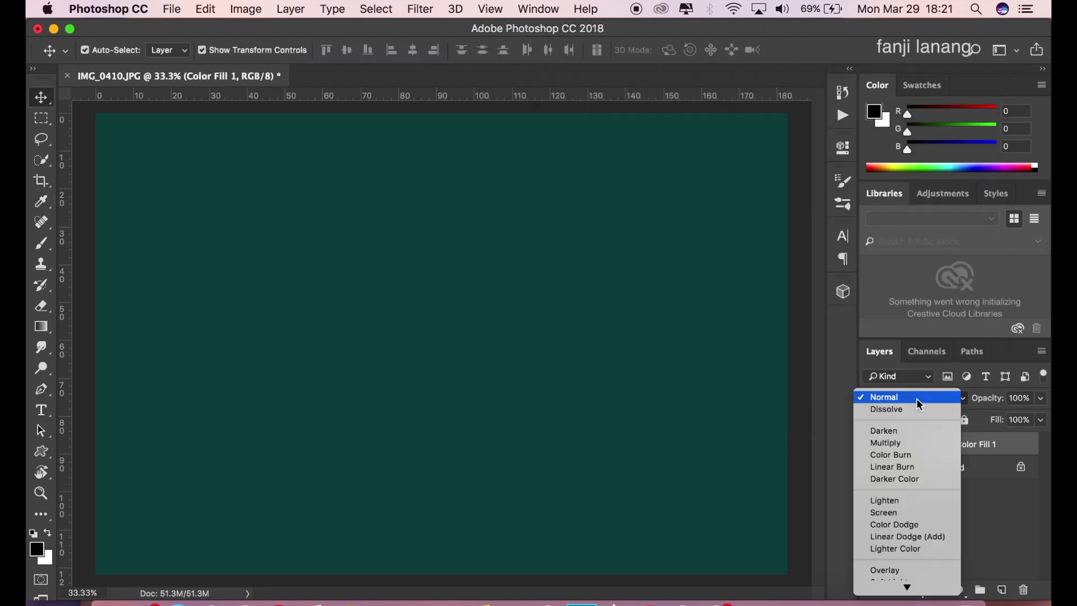
{"action": "left_click", "coordinate": [885, 501]}
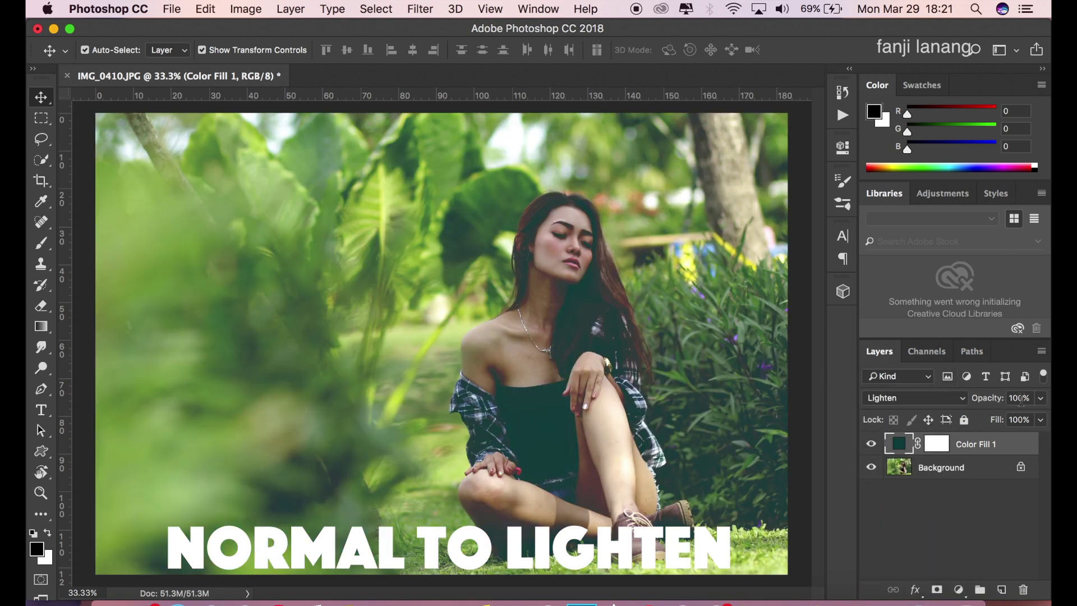
{"action": "left_click", "coordinate": [1040, 397]}
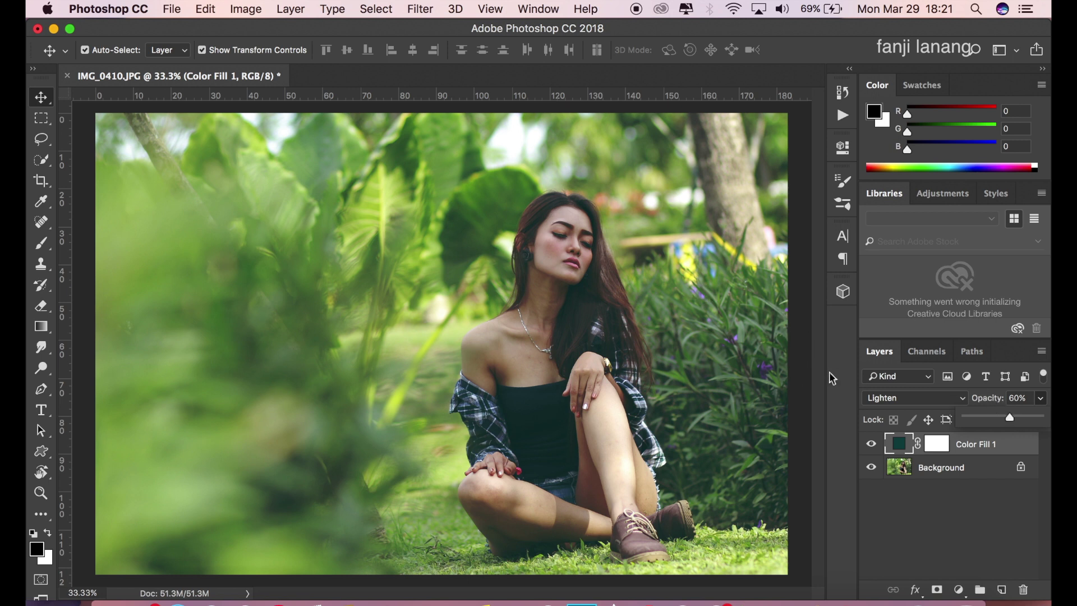
Step: Add a Black & White adjustment layer in Luminosity mode and toggle it to compare
{"action": "left_click", "coordinate": [959, 589]}
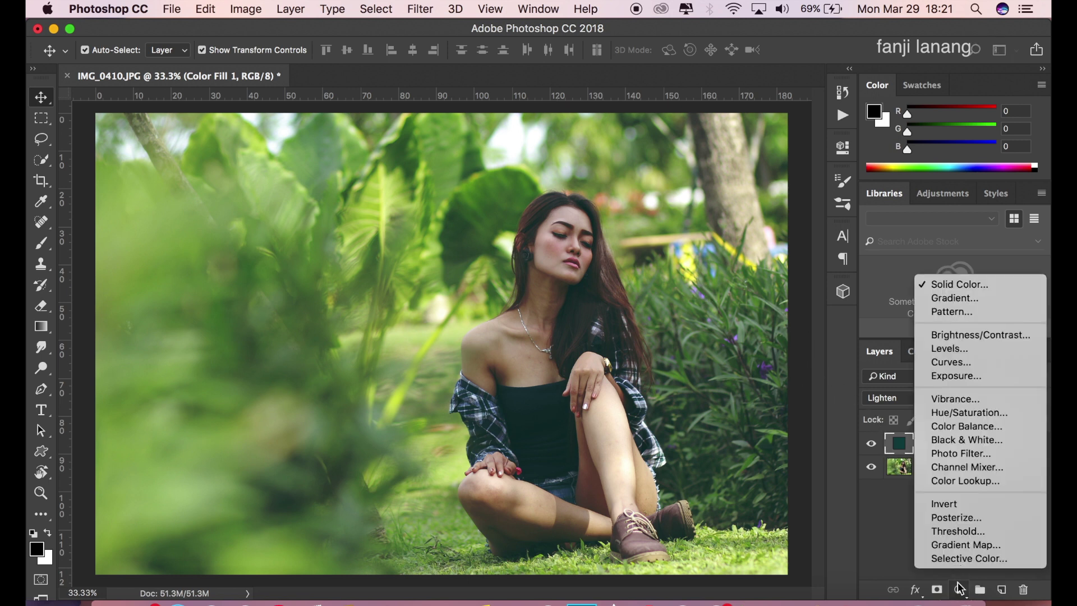
{"action": "left_click", "coordinate": [987, 440]}
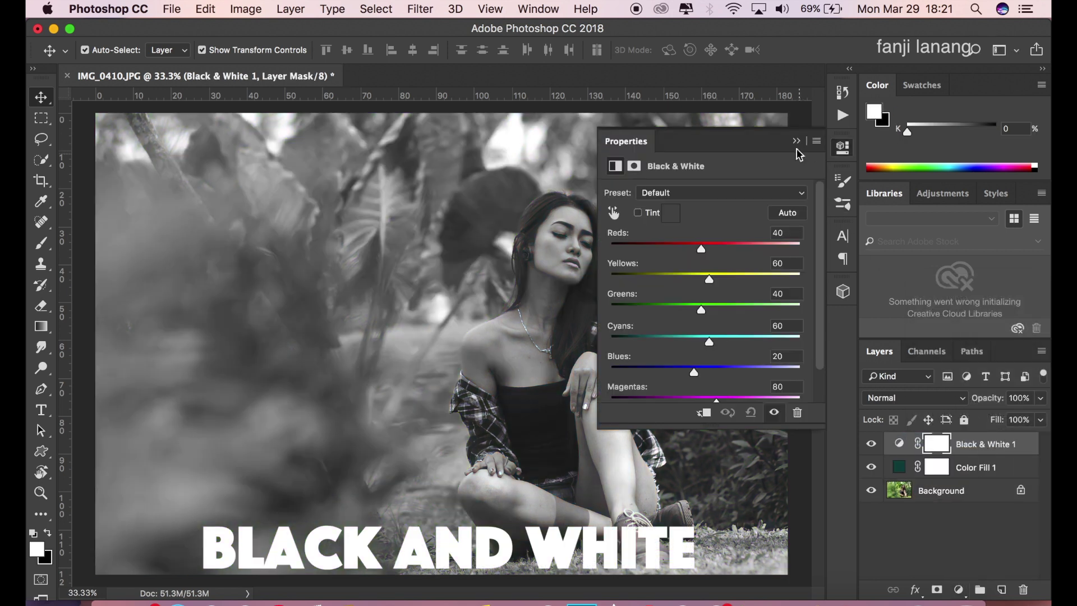
{"action": "left_click", "coordinate": [797, 143]}
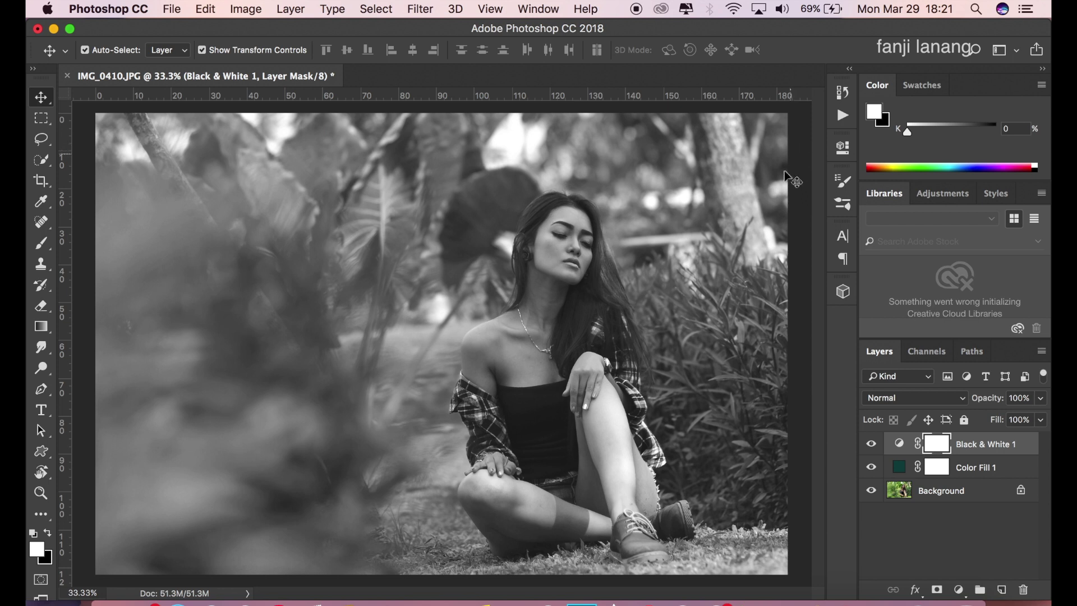
{"action": "left_click", "coordinate": [901, 396]}
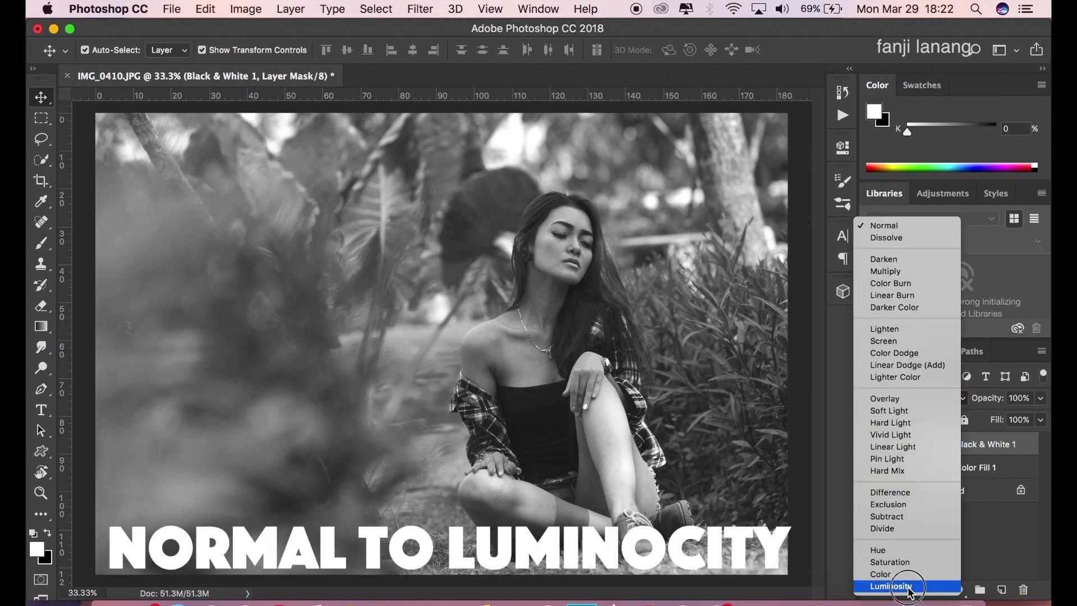
{"action": "left_click", "coordinate": [892, 582]}
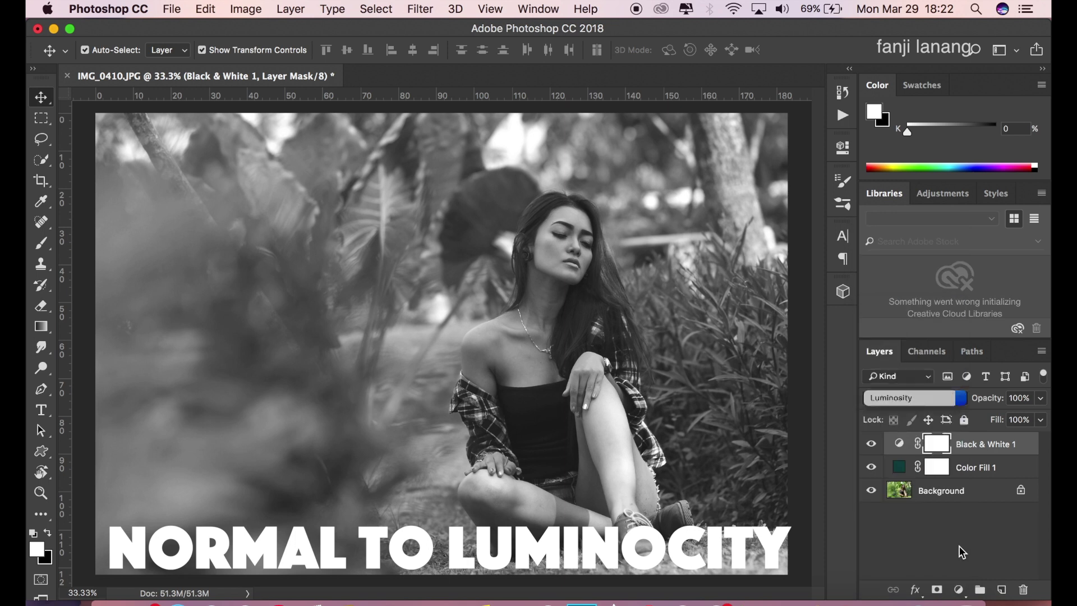
{"action": "left_click", "coordinate": [872, 445]}
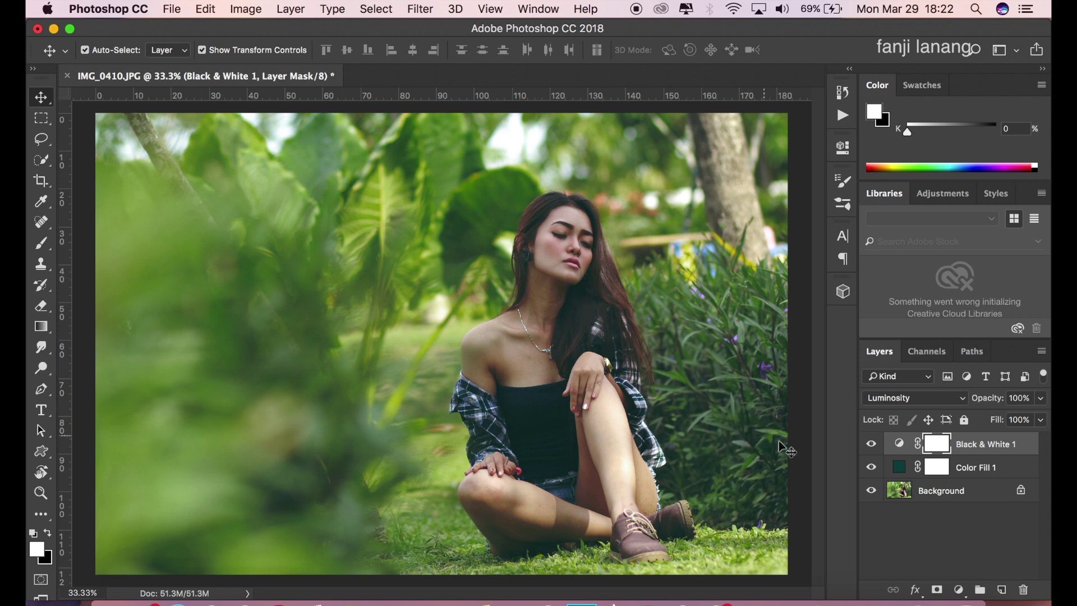
{"action": "left_click", "coordinate": [959, 590]}
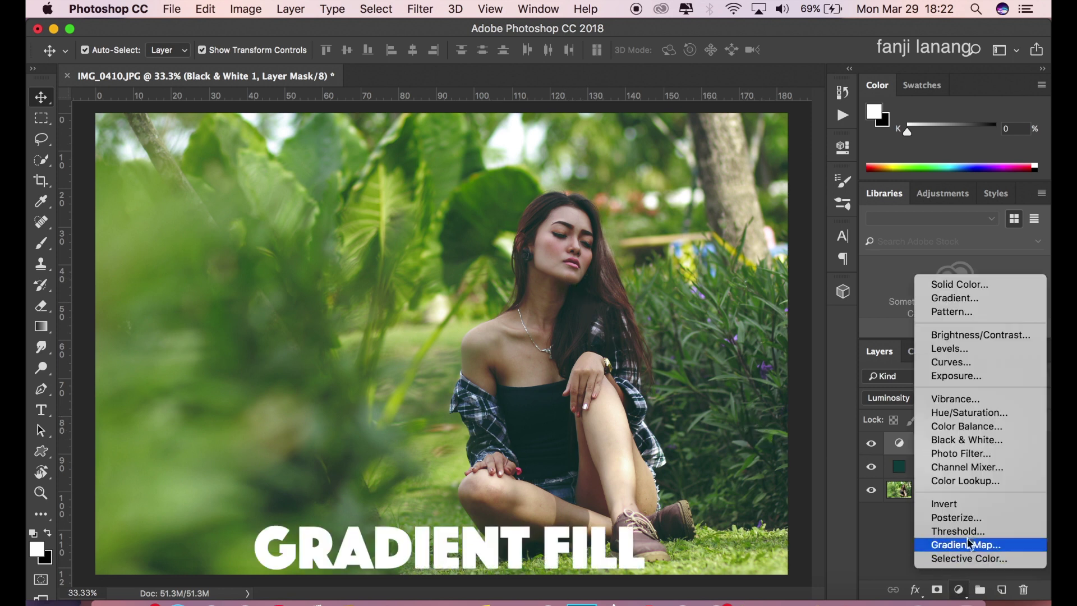
Step: Add a radial Neutral Density gradient fill layer centred on the woman
{"action": "left_click", "coordinate": [985, 297]}
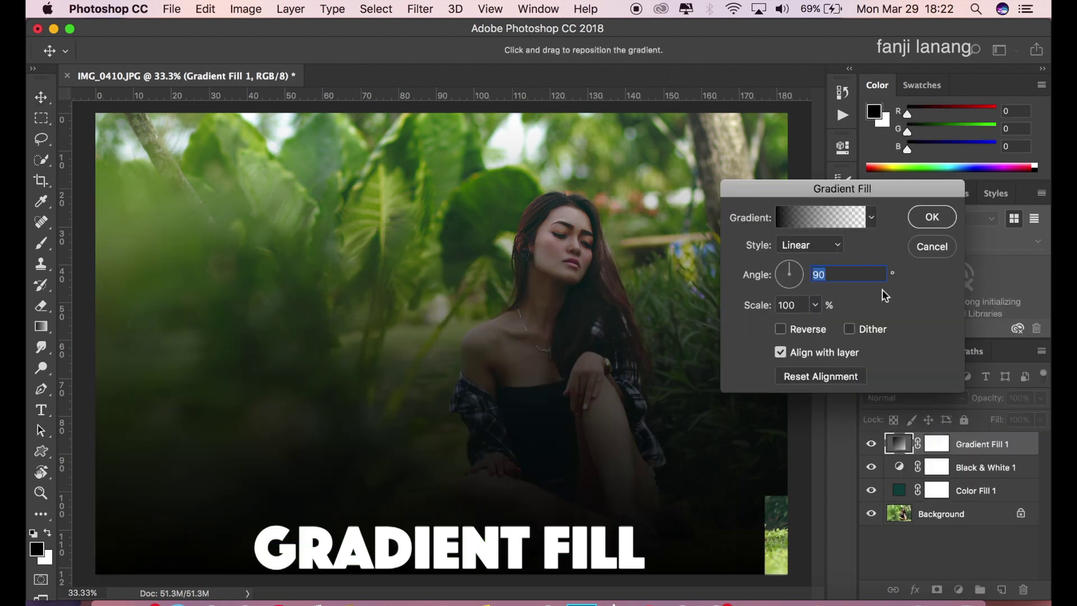
{"action": "left_click", "coordinate": [790, 331]}
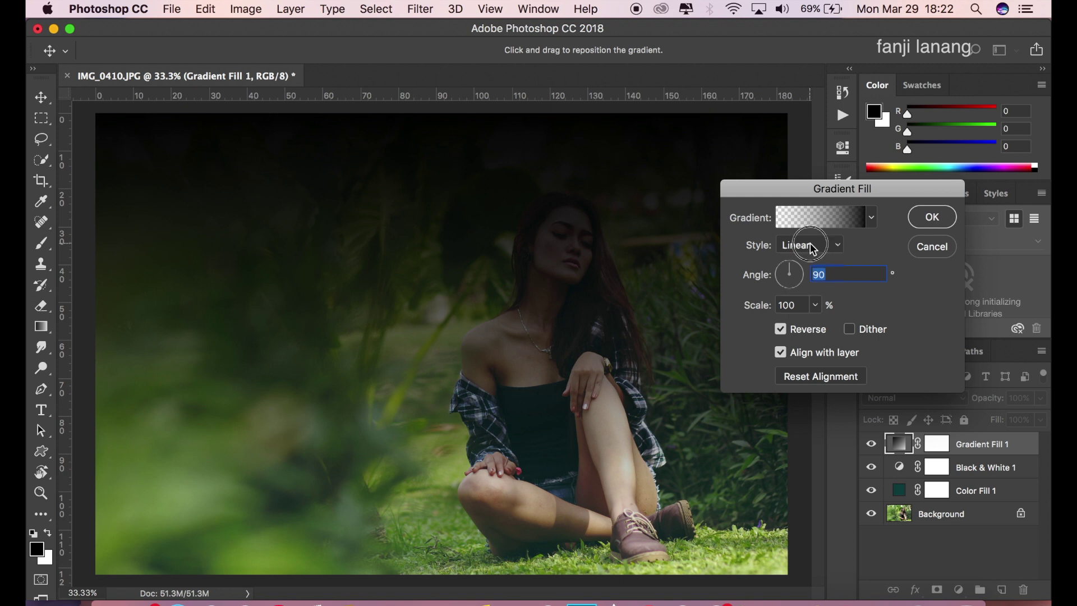
{"action": "left_click", "coordinate": [810, 246]}
{"action": "left_click", "coordinate": [808, 256]}
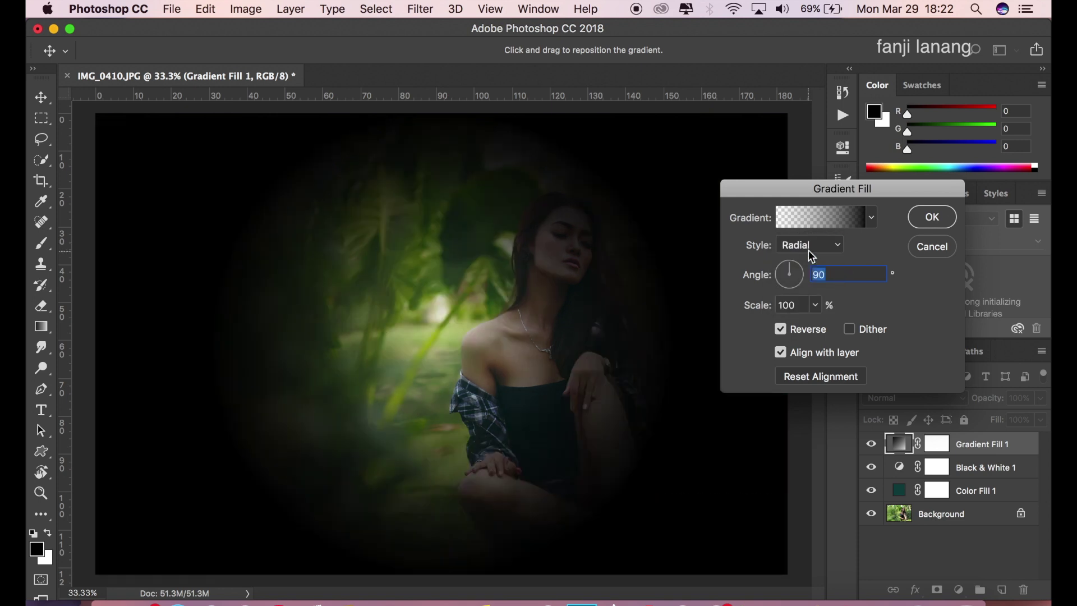
{"action": "left_click_drag", "start_coordinate": [481, 320], "coordinate": [561, 296]}
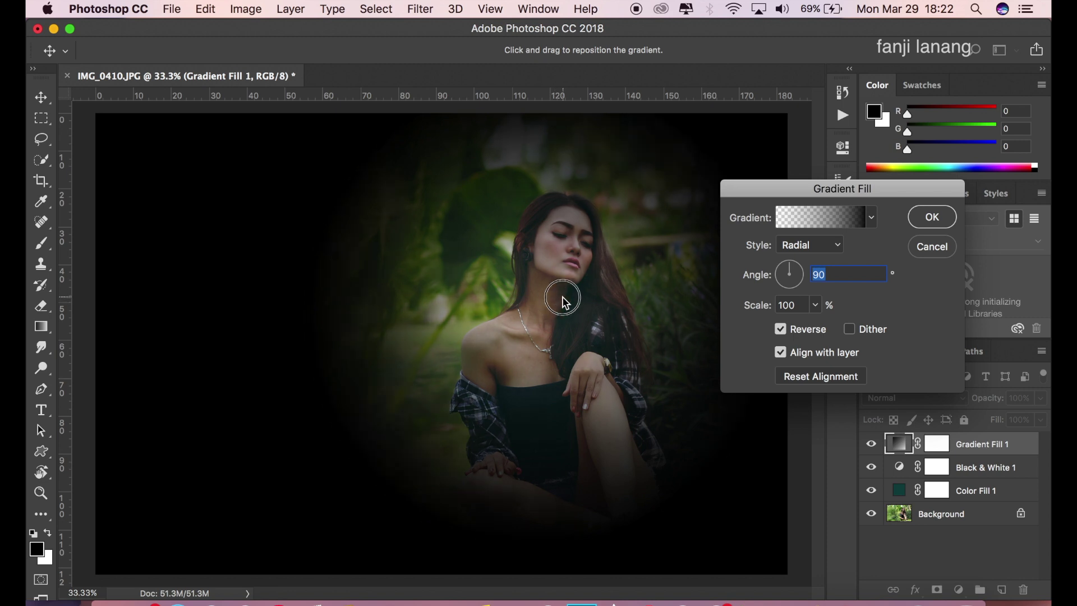
{"action": "left_click", "coordinate": [806, 224]}
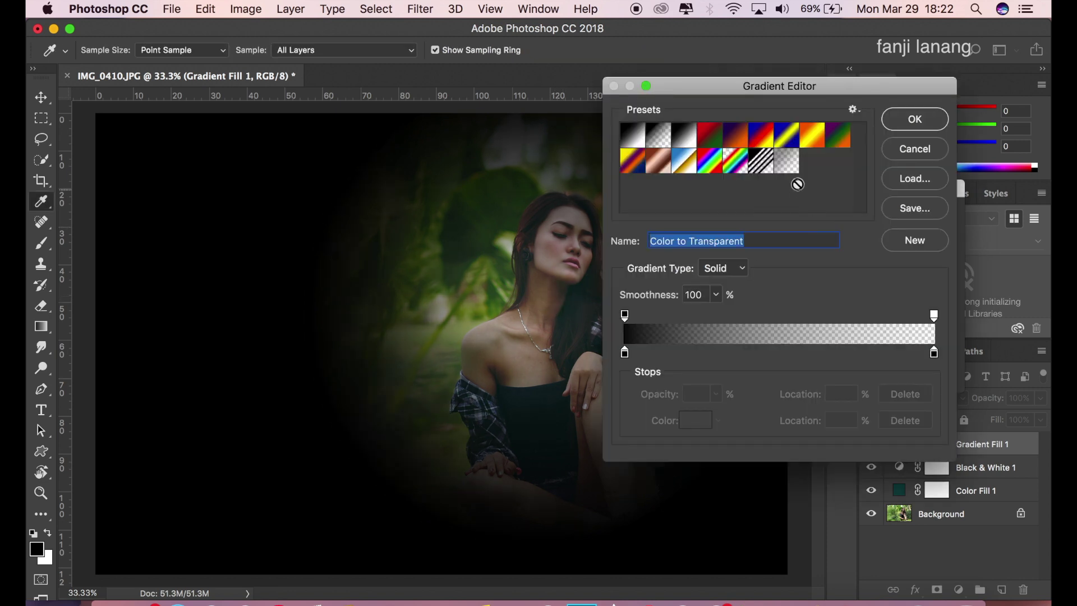
{"action": "left_click", "coordinate": [787, 162]}
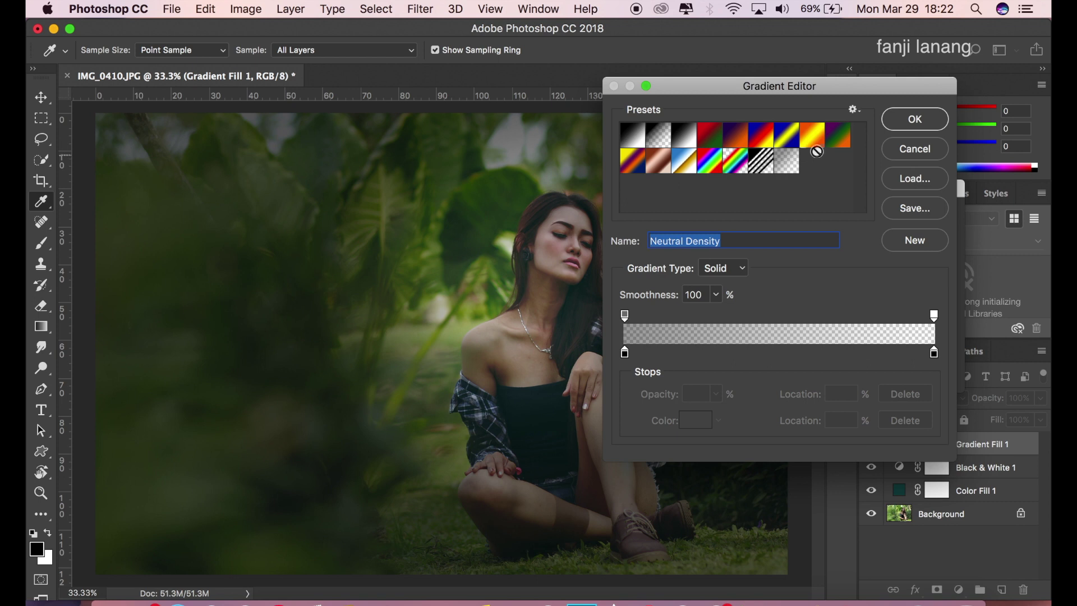
{"action": "left_click", "coordinate": [915, 120]}
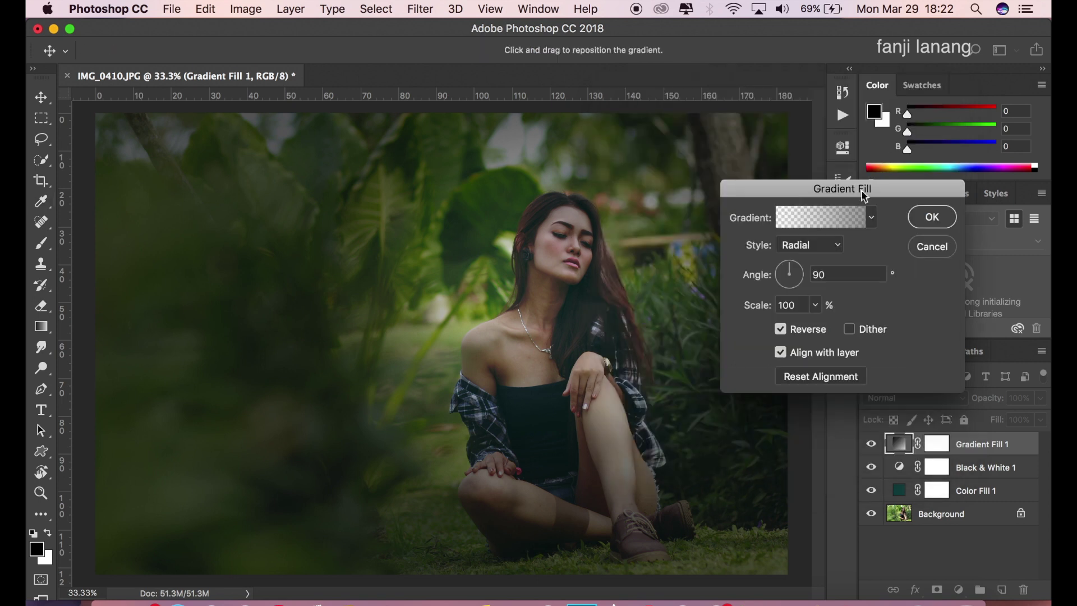
Step: Set the gradient angle to 33.69° and scale to 177%, then compare with it hidden
{"action": "left_click", "coordinate": [796, 265]}
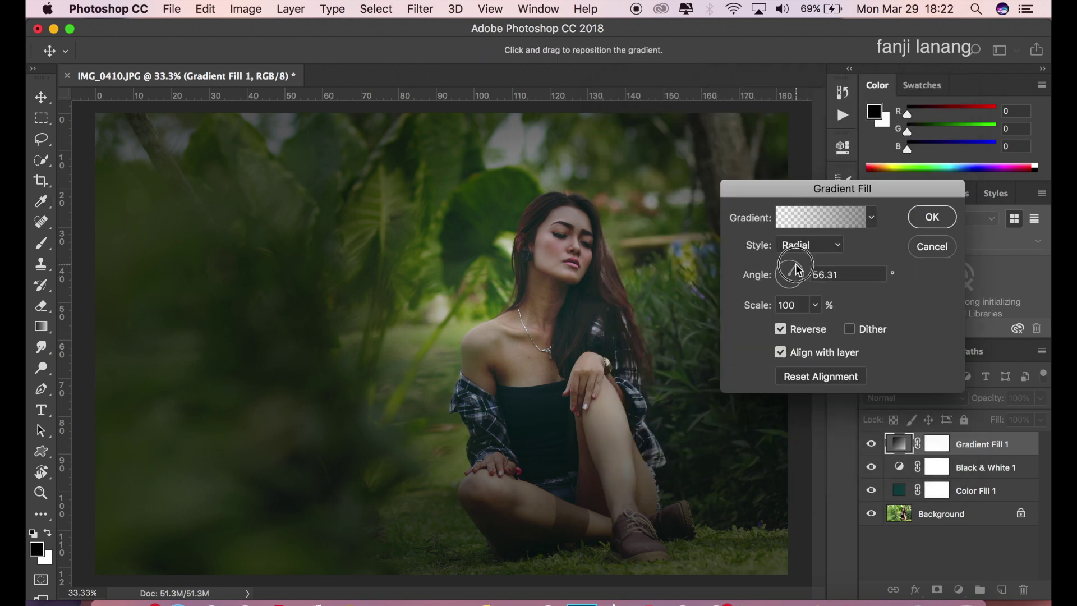
{"action": "left_click", "coordinate": [798, 265]}
{"action": "left_click", "coordinate": [802, 266]}
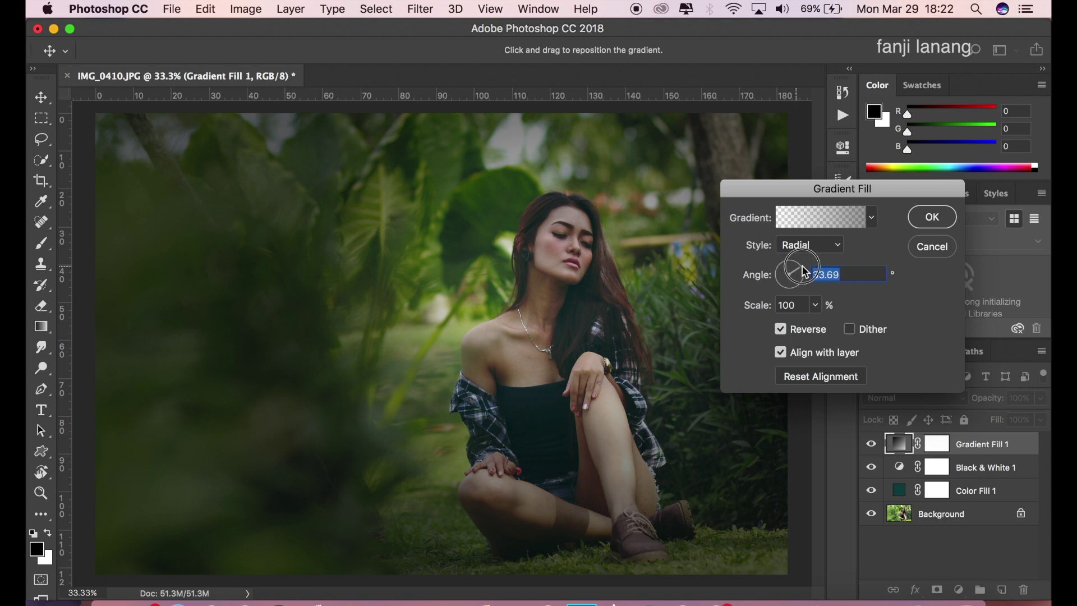
{"action": "left_click", "coordinate": [816, 306]}
{"action": "left_click_drag", "start_coordinate": [814, 325], "coordinate": [818, 324]}
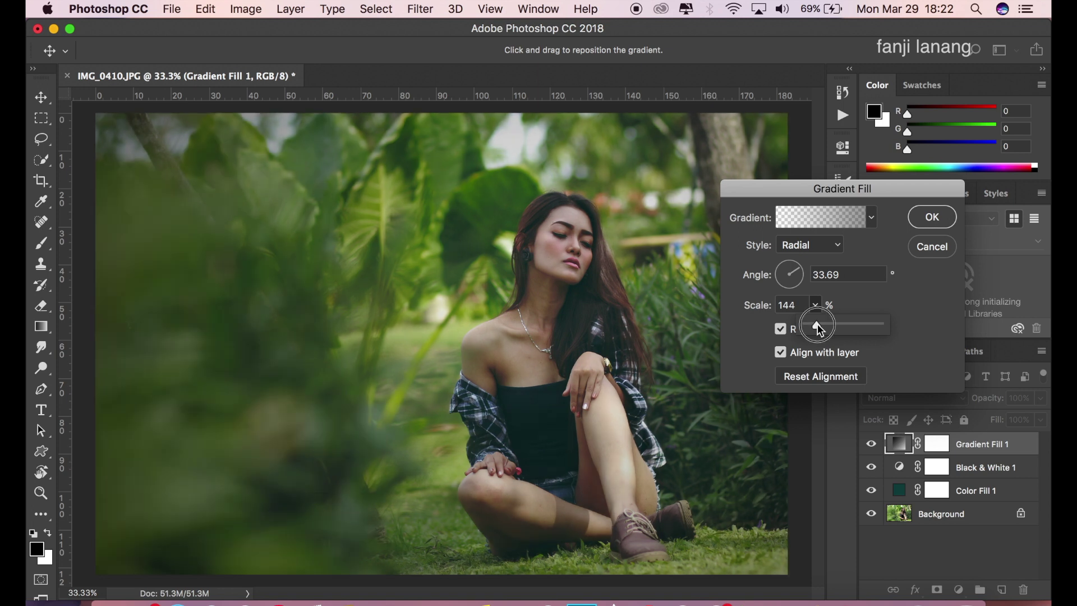
{"action": "left_click_drag", "start_coordinate": [820, 325], "coordinate": [819, 325]}
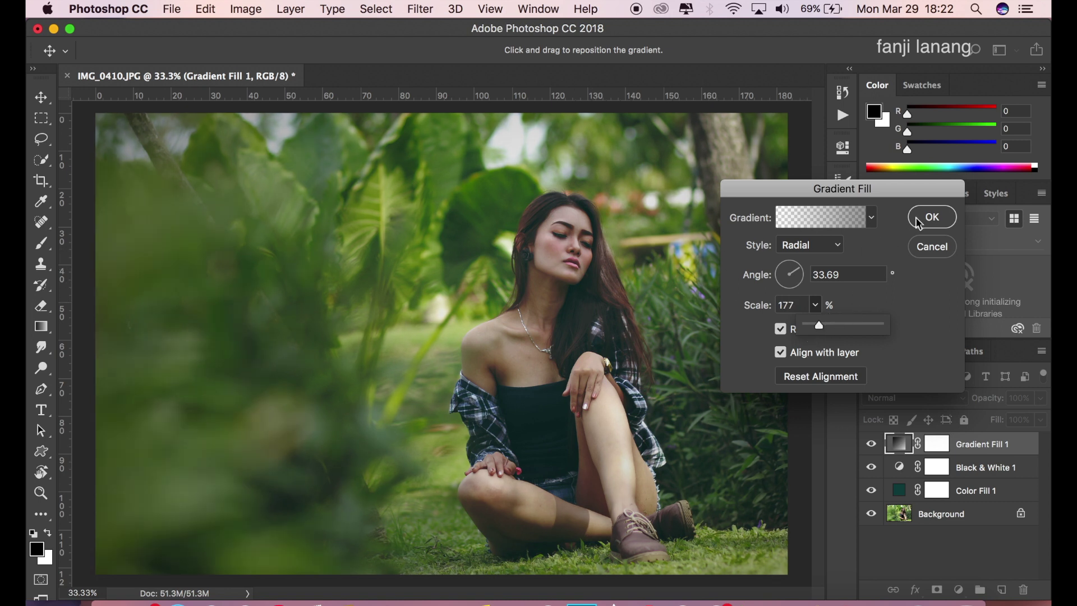
{"action": "key", "text": "Return"}
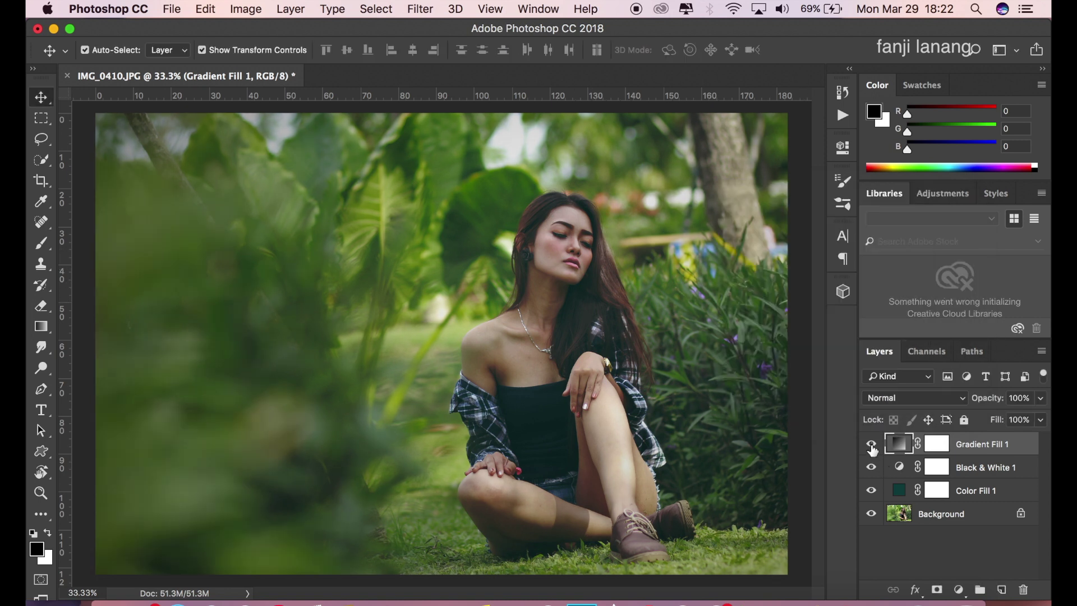
{"action": "left_click", "coordinate": [872, 444]}
{"action": "left_click", "coordinate": [871, 444]}
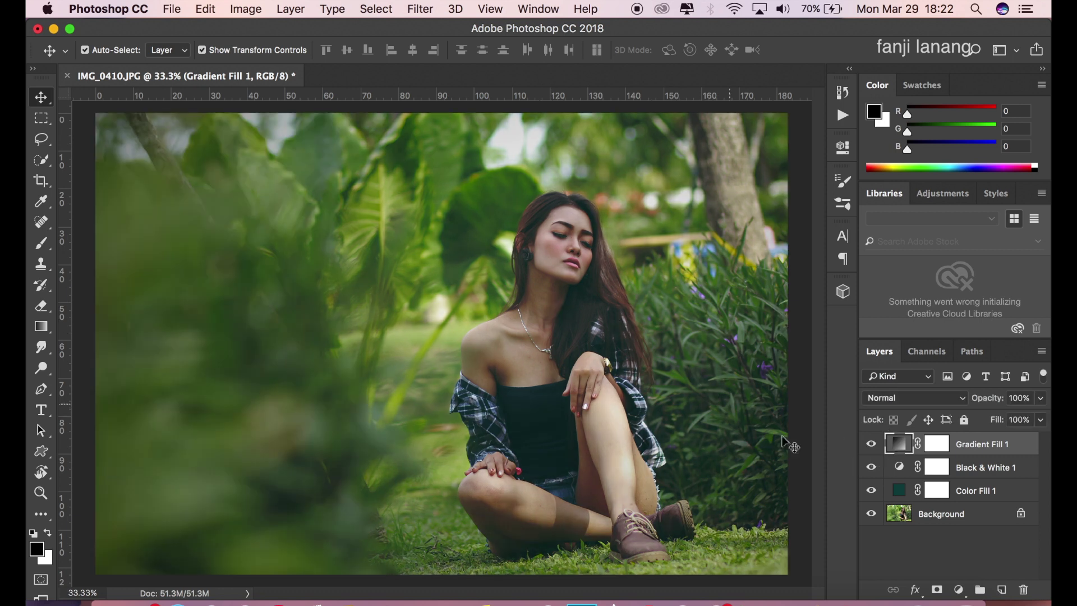
{"action": "left_click", "coordinate": [959, 589]}
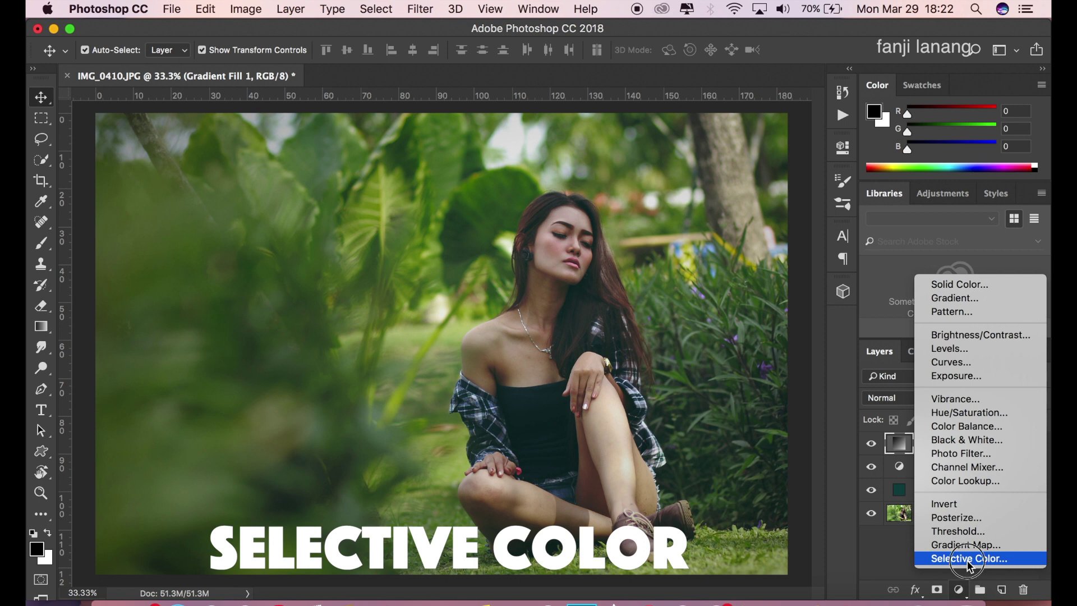
Step: Add a Selective Color layer setting Greens to Cyan -100, Magenta +80, Yellow +100, Black +45
{"action": "left_click", "coordinate": [969, 563]}
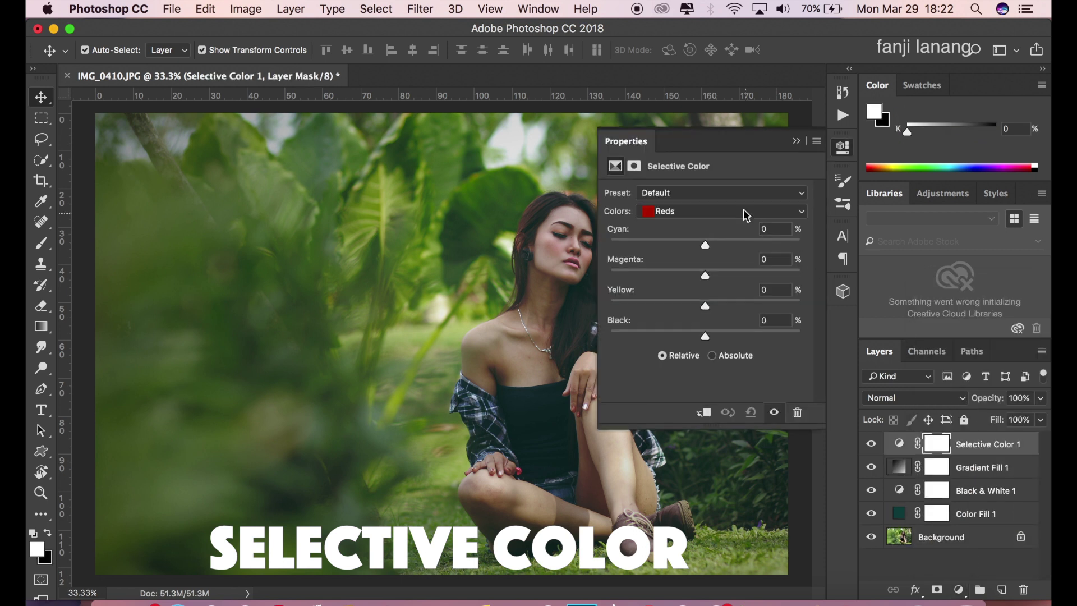
{"action": "left_click", "coordinate": [745, 211]}
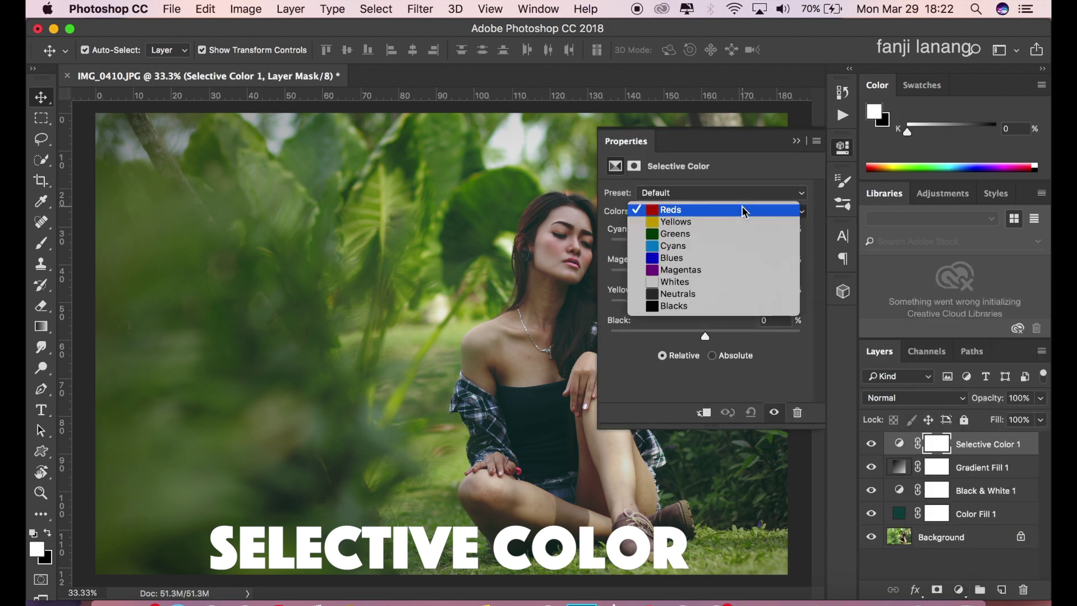
{"action": "left_click", "coordinate": [729, 236]}
{"action": "left_click_drag", "start_coordinate": [705, 245], "coordinate": [587, 255]}
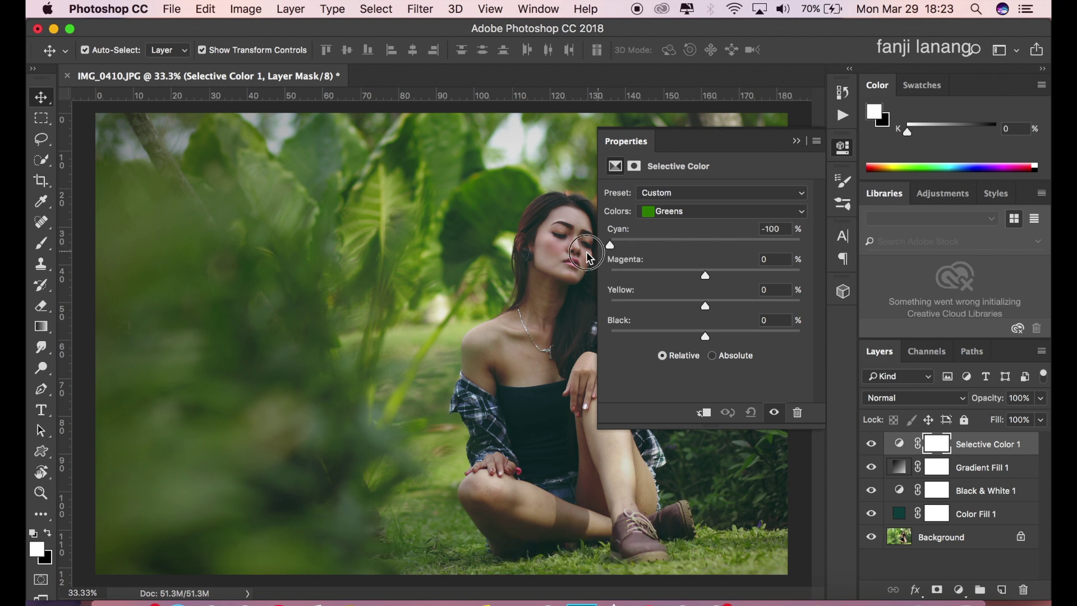
{"action": "left_click_drag", "start_coordinate": [706, 275], "coordinate": [770, 275]}
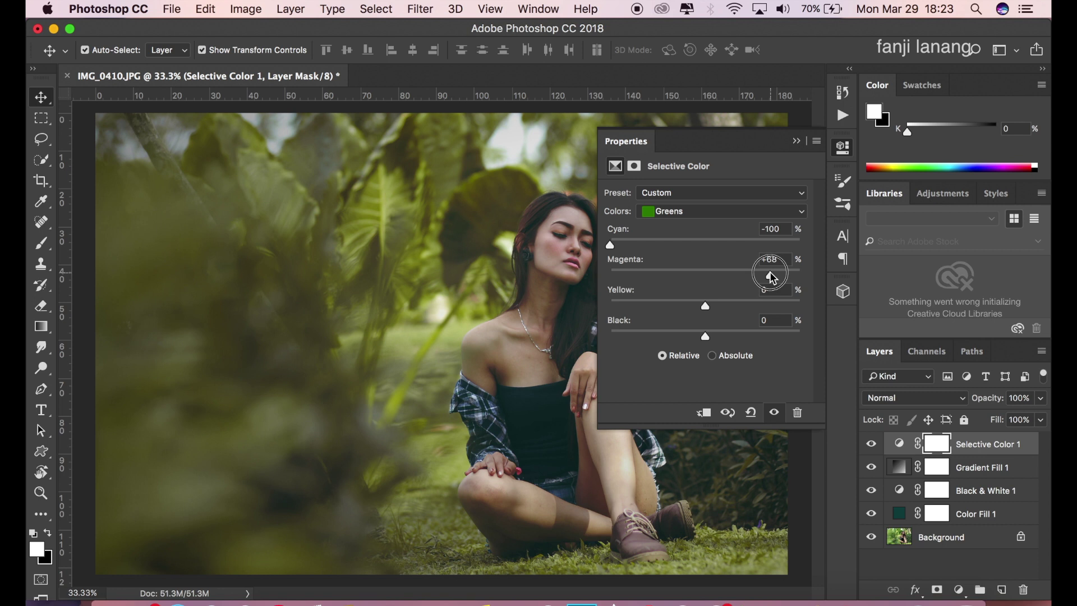
{"action": "left_click_drag", "start_coordinate": [774, 279], "coordinate": [781, 284]}
{"action": "left_click_drag", "start_coordinate": [745, 300], "coordinate": [819, 300]}
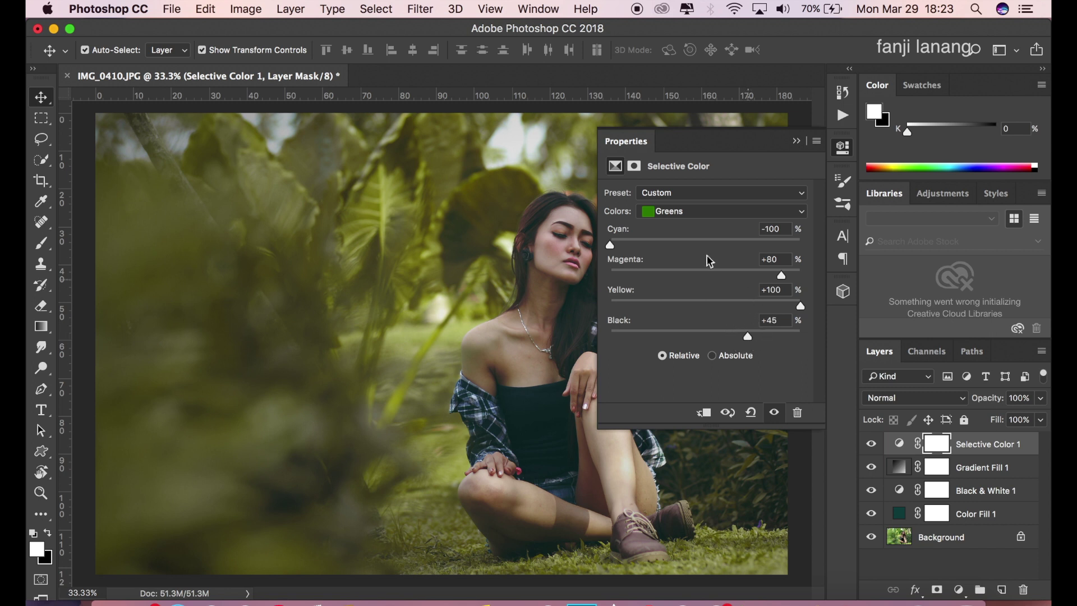
{"action": "left_click", "coordinate": [797, 141]}
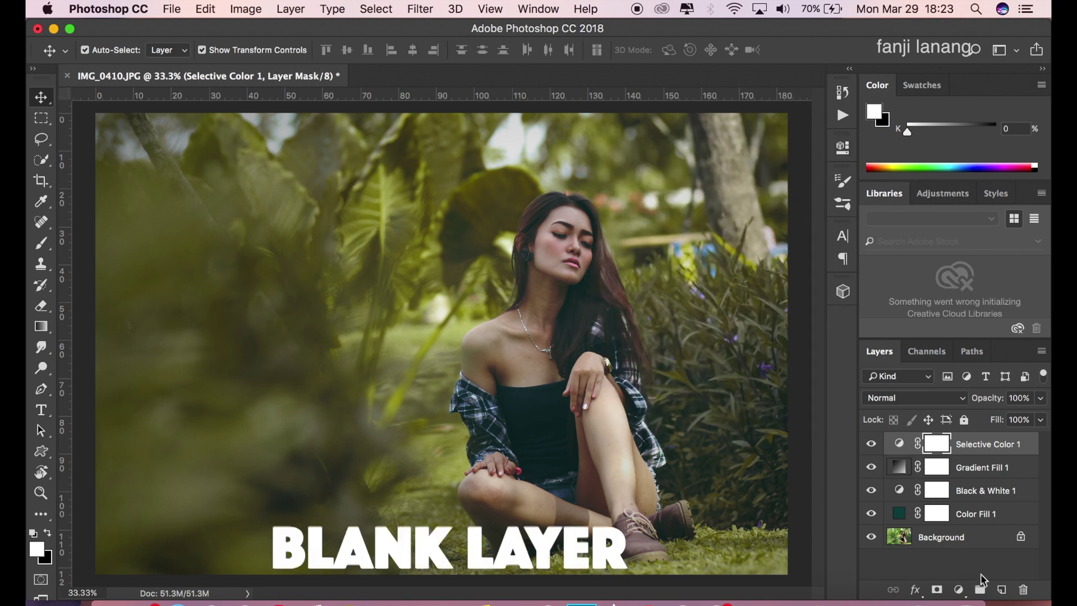
Step: Add an empty Layer 1, reset colours, and choose the Gradient tool's radial style
{"action": "left_click", "coordinate": [1001, 590]}
{"action": "key", "text": "d"}
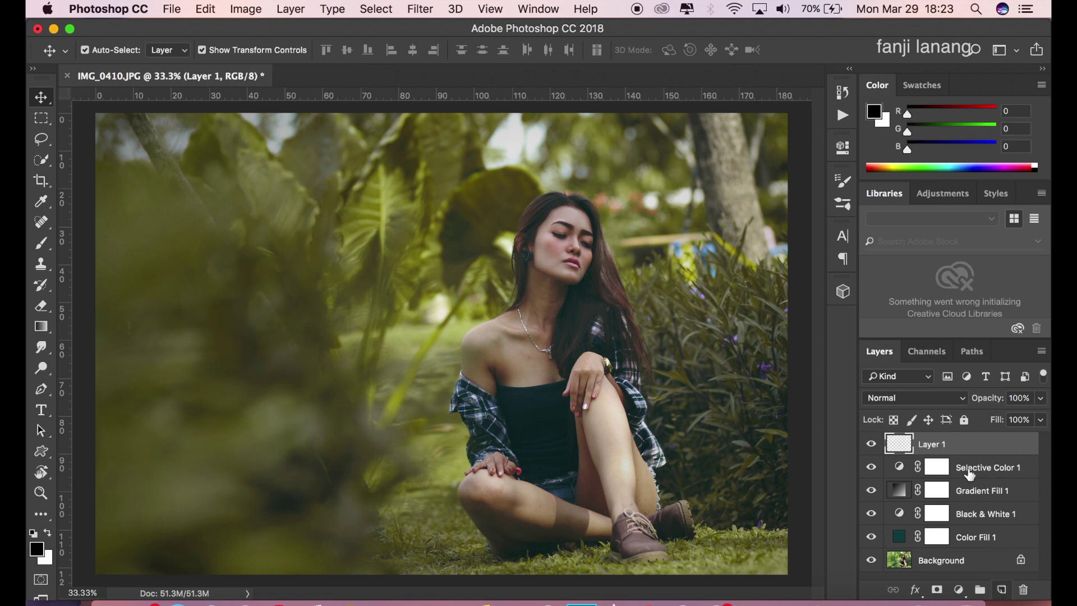
{"action": "left_click", "coordinate": [41, 328]}
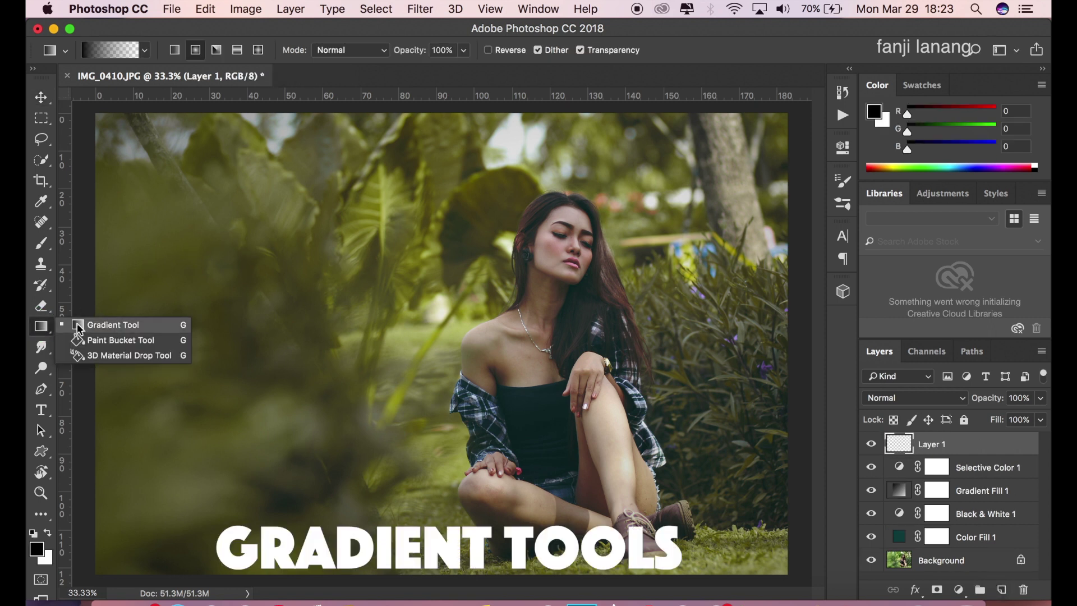
{"action": "left_click", "coordinate": [145, 51]}
{"action": "left_click", "coordinate": [233, 27]}
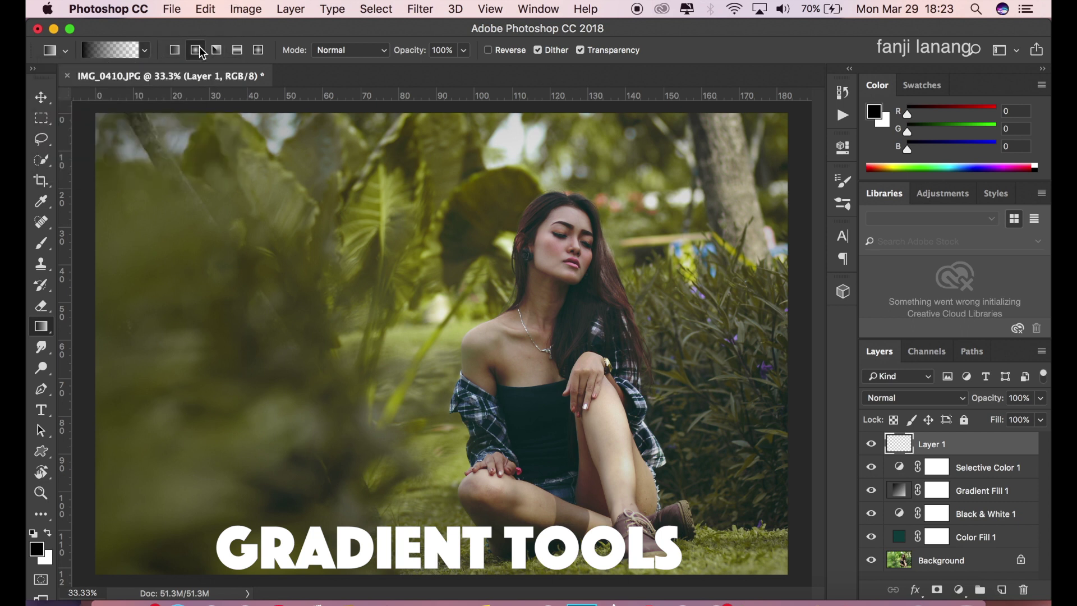
{"action": "left_click", "coordinate": [37, 549]}
Step: Set the foreground colour to orange ff8a00 (R255, G138, B0)
{"action": "left_click", "coordinate": [753, 129]}
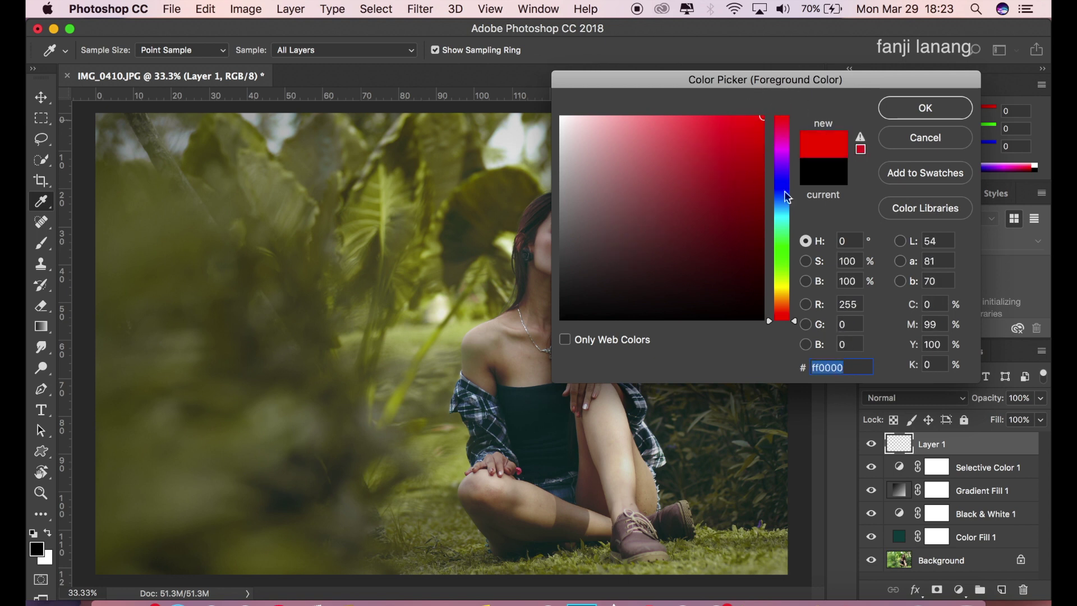
{"action": "left_click", "coordinate": [786, 301]}
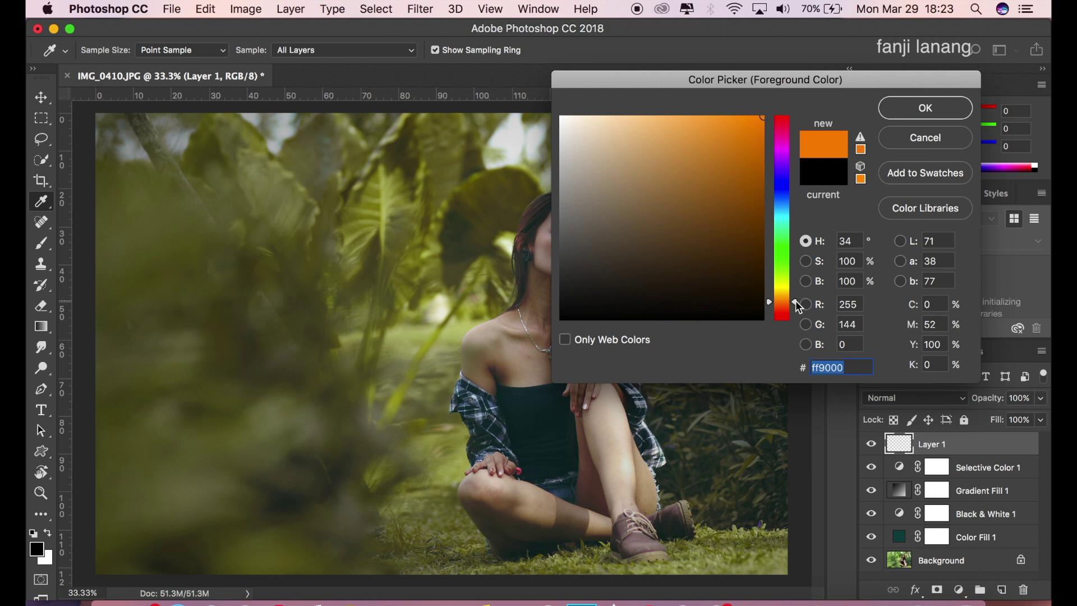
{"action": "left_click", "coordinate": [787, 303]}
{"action": "left_click", "coordinate": [923, 113]}
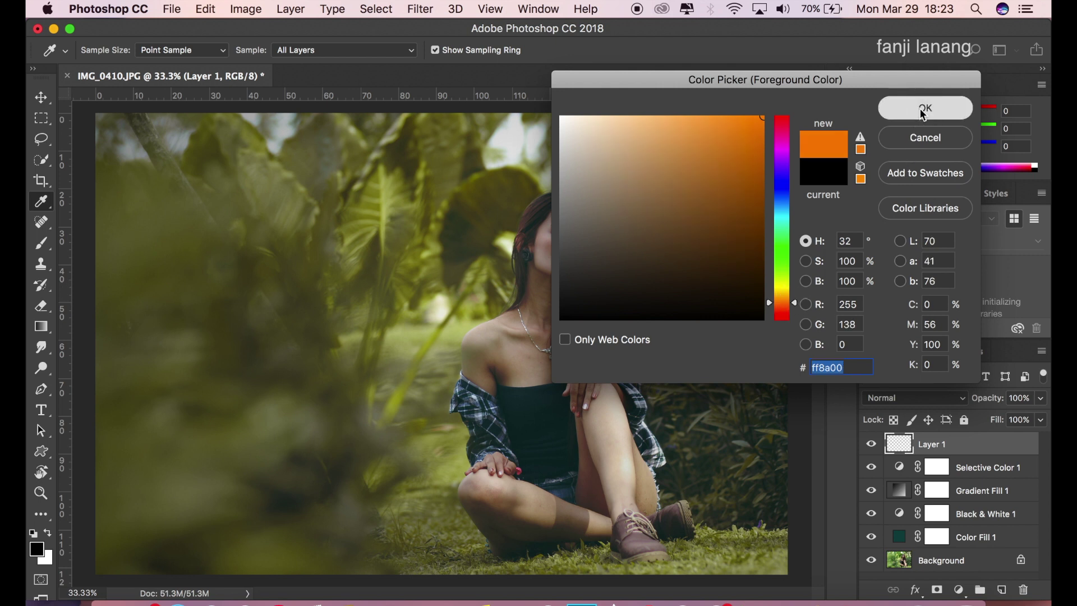
Step: Draw an orange radial light leak top-left, blended in Screen mode at about 68% opacity
{"action": "key", "text": "g"}
{"action": "left_click_drag", "start_coordinate": [256, 111], "coordinate": [512, 293]}
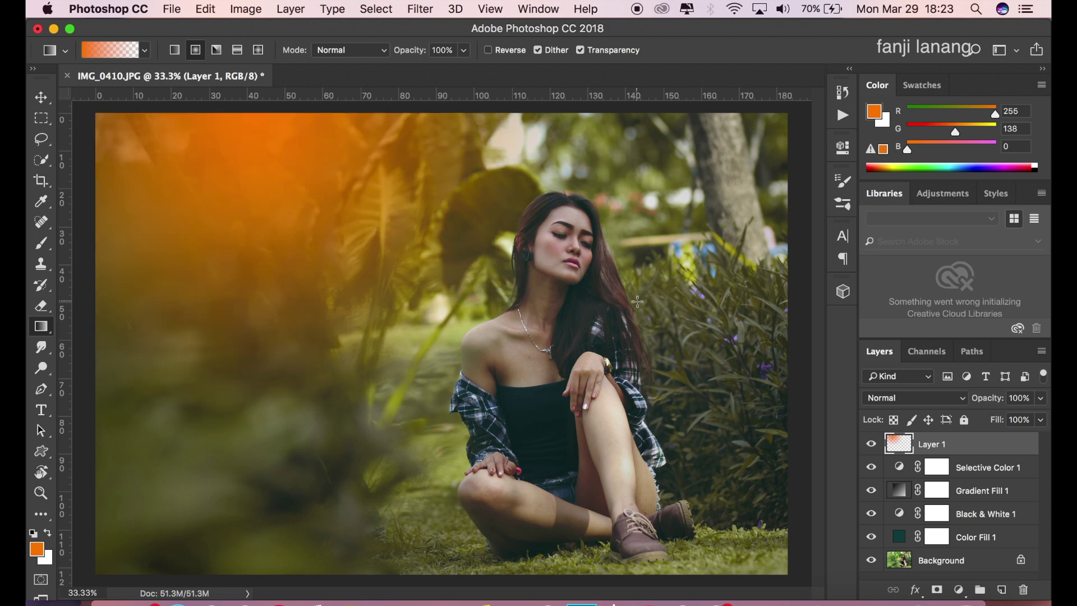
{"action": "left_click", "coordinate": [895, 398]}
{"action": "left_click", "coordinate": [896, 513]}
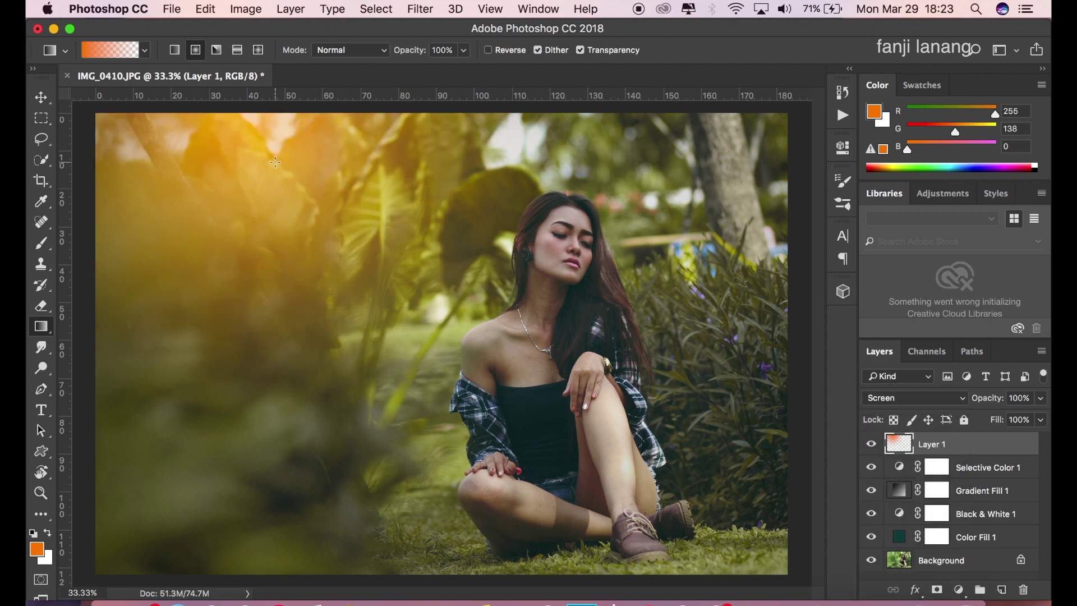
{"action": "left_click", "coordinate": [1041, 399]}
{"action": "left_click", "coordinate": [1018, 417]}
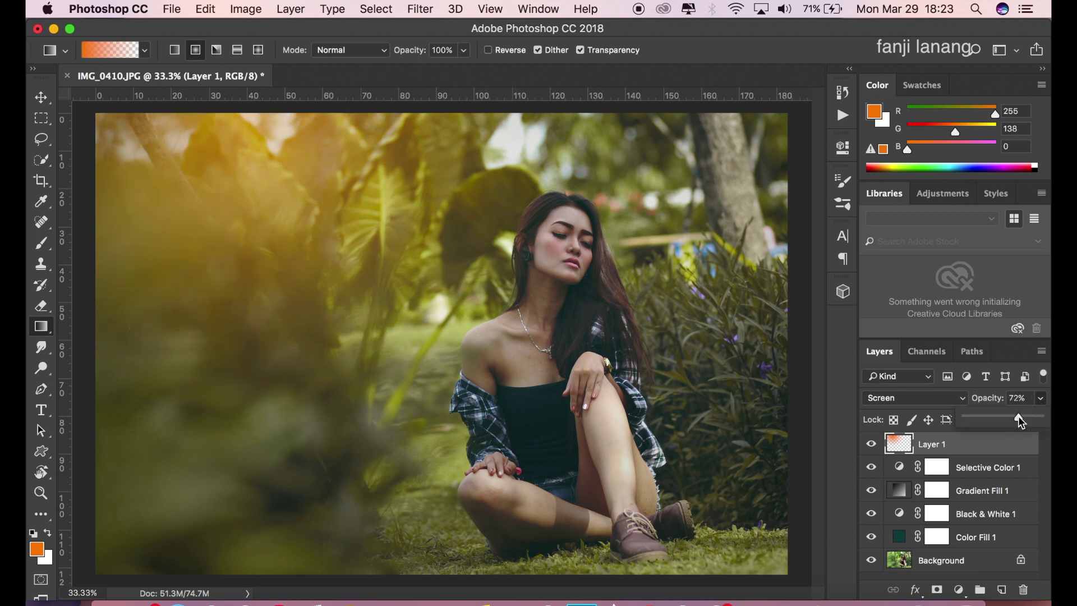
{"action": "left_click_drag", "start_coordinate": [1022, 417], "coordinate": [1017, 420]}
Step: Add a Selective Color layer tinting Blacks with Cyan, Magenta, Yellow +10 and Black +5
{"action": "left_click", "coordinate": [959, 590]}
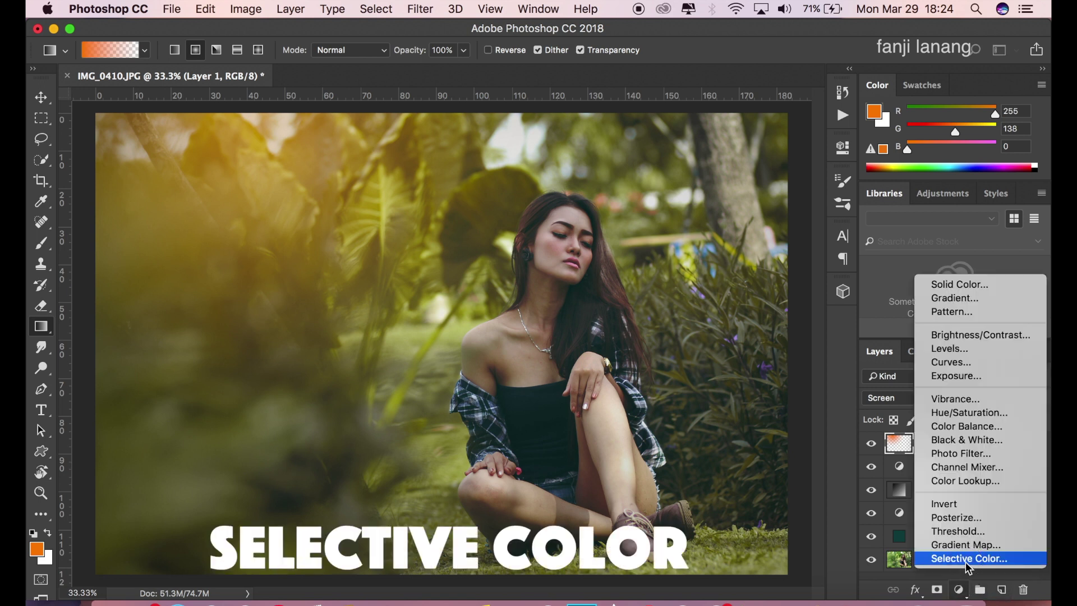
{"action": "left_click", "coordinate": [968, 561]}
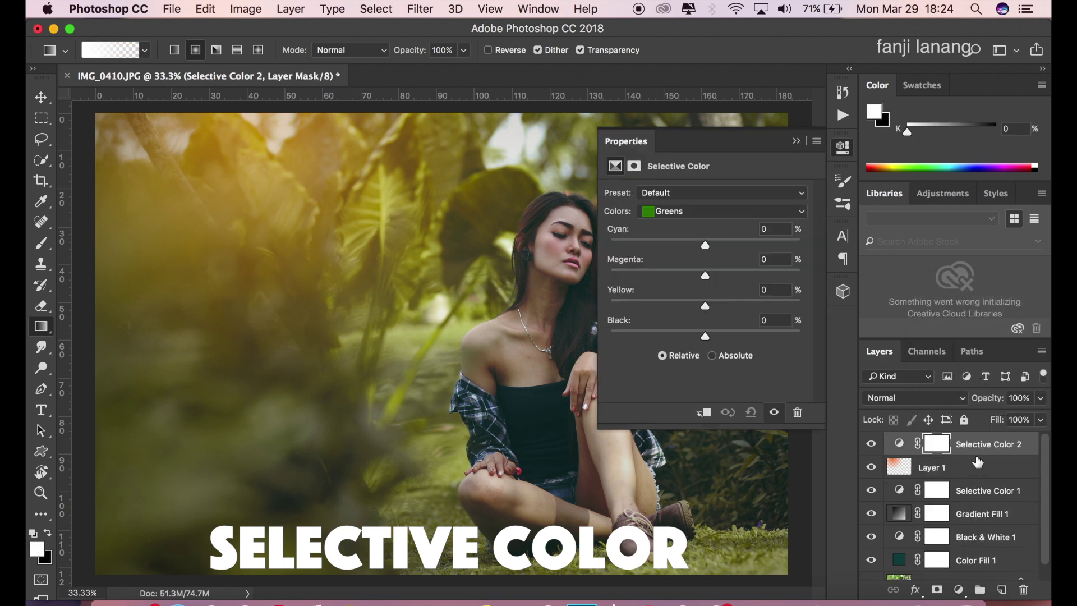
{"action": "left_click", "coordinate": [743, 211]}
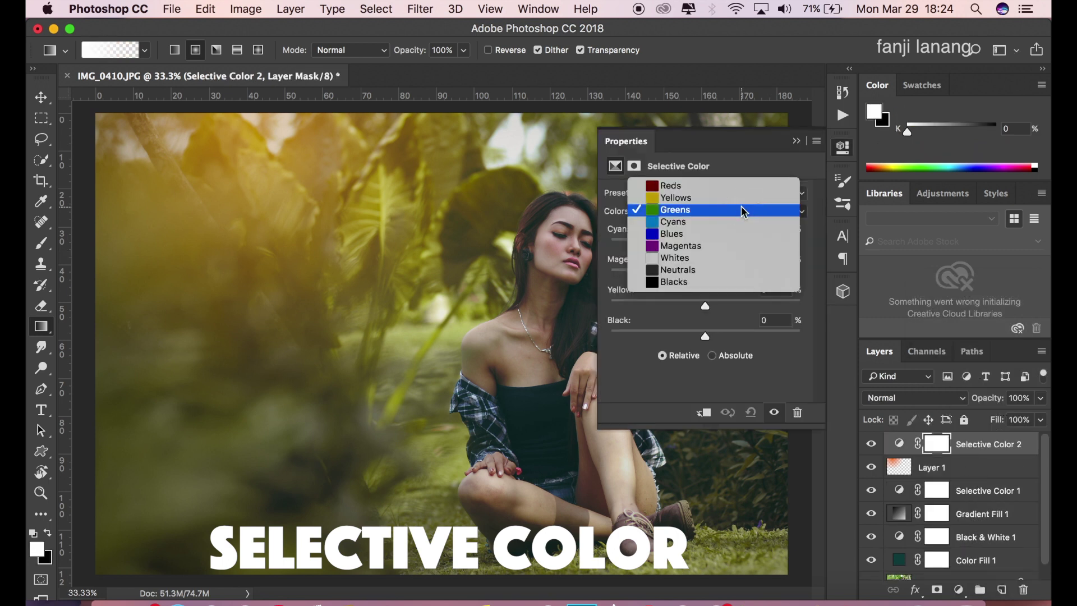
{"action": "left_click", "coordinate": [672, 282]}
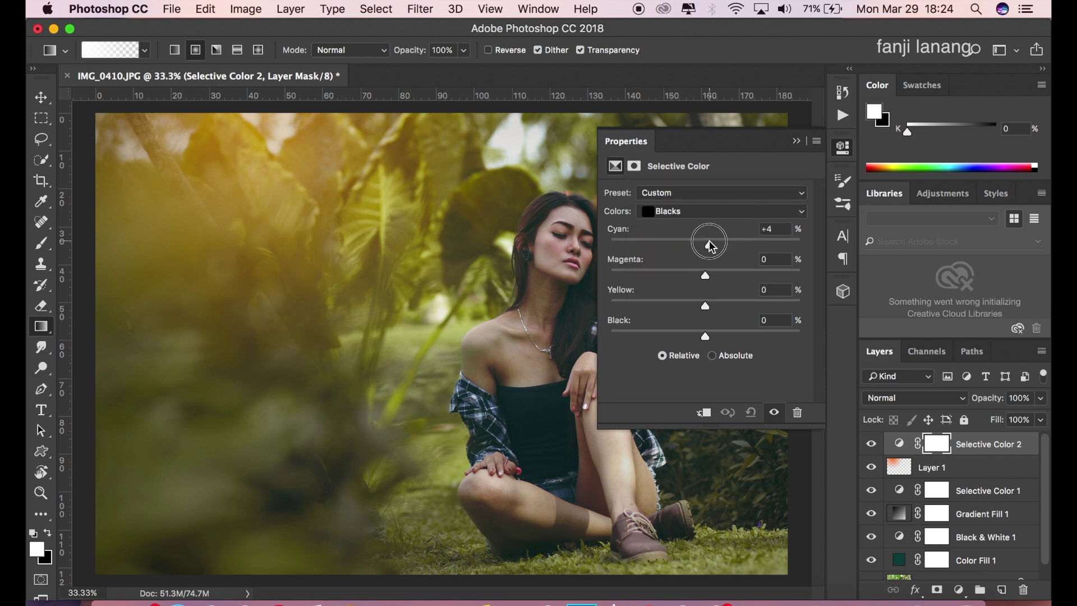
{"action": "left_click_drag", "start_coordinate": [710, 241], "coordinate": [714, 307]}
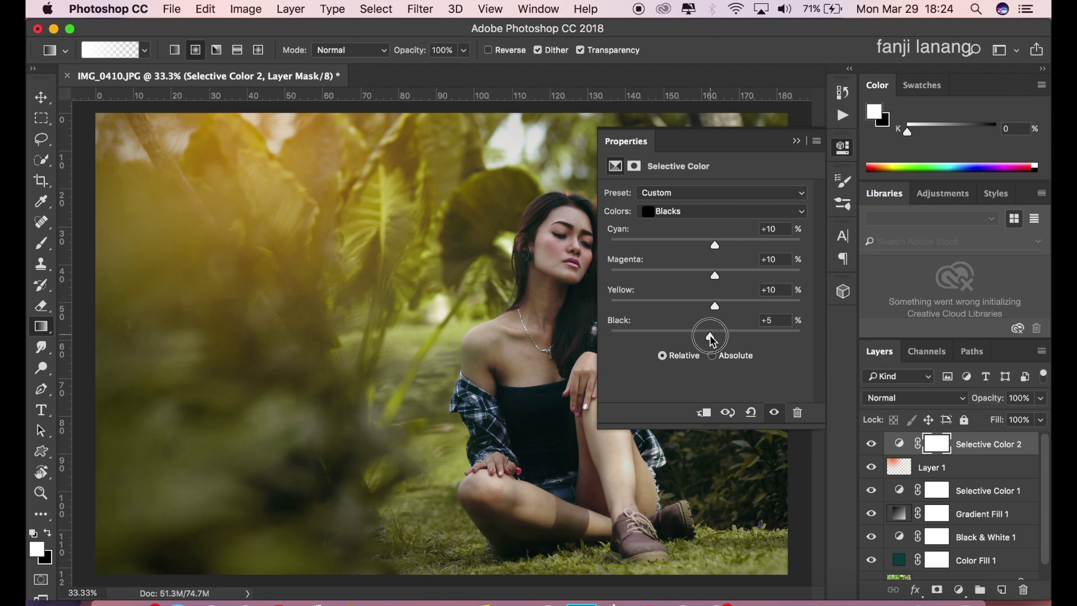
Step: Collapse the Properties panel and toggle Selective Color 2 off and on to compare
{"action": "left_click", "coordinate": [796, 141]}
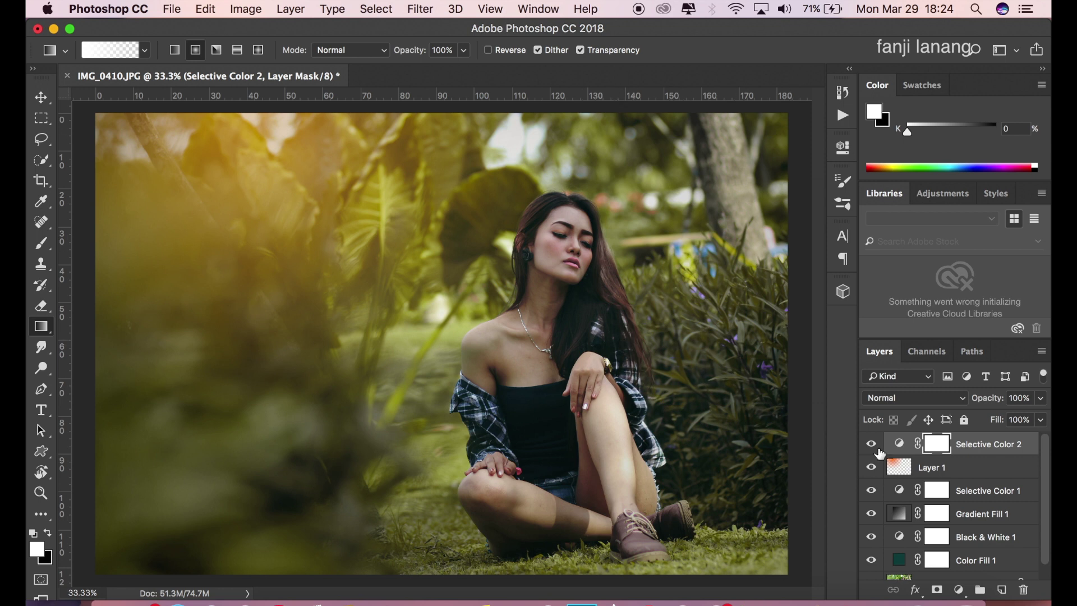
{"action": "left_click", "coordinate": [876, 448]}
{"action": "left_click", "coordinate": [875, 448]}
Step: Invert the Selective Color 2 mask to black and switch to the Brush tool
{"action": "left_click", "coordinate": [252, 10]}
{"action": "mouse_move", "coordinate": [272, 53]}
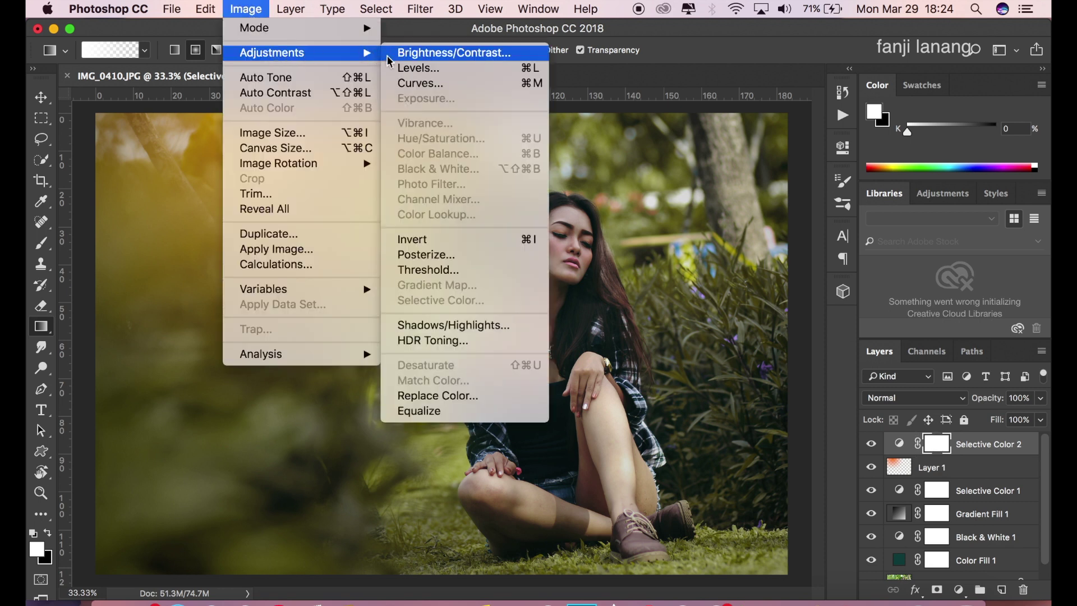
{"action": "left_click", "coordinate": [414, 240]}
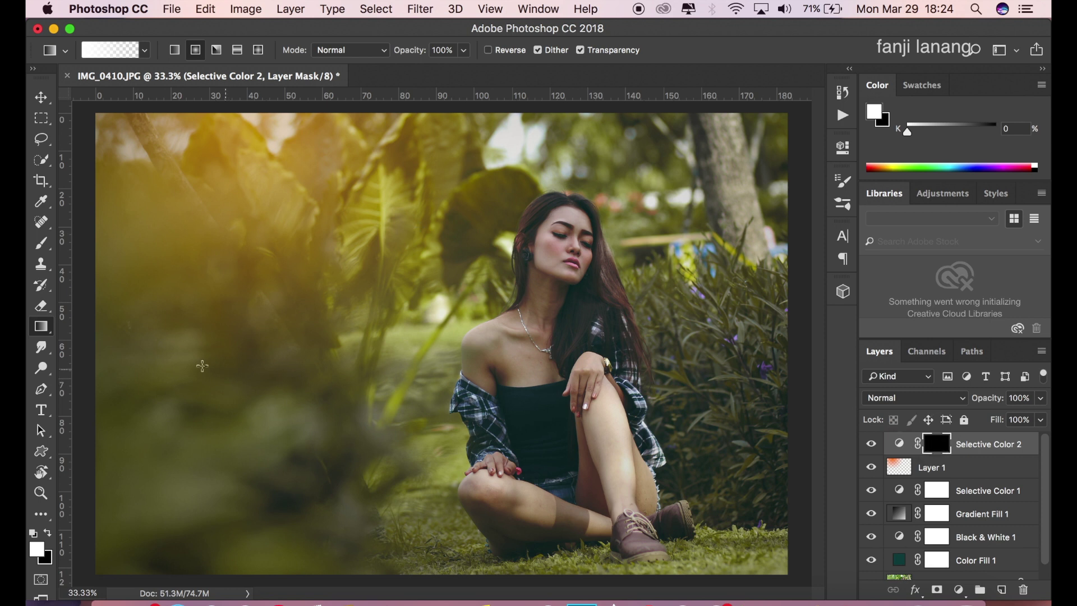
{"action": "left_click", "coordinate": [51, 253]}
{"action": "left_click", "coordinate": [89, 238]}
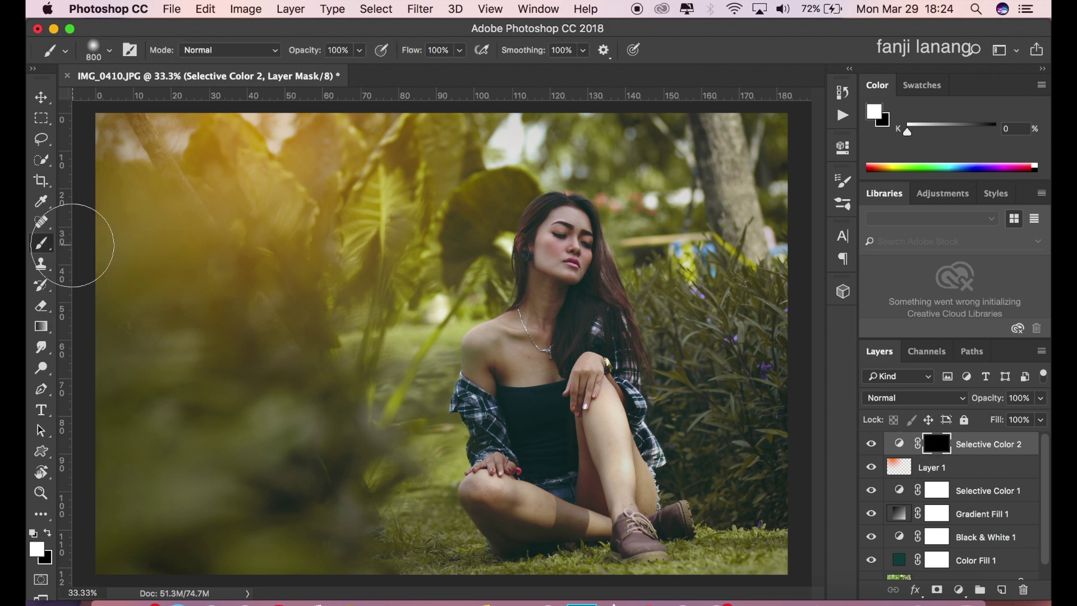
Step: Set a 236 px soft round brush with white as the painting colour
{"action": "left_click", "coordinate": [108, 52]}
{"action": "left_click", "coordinate": [69, 170]}
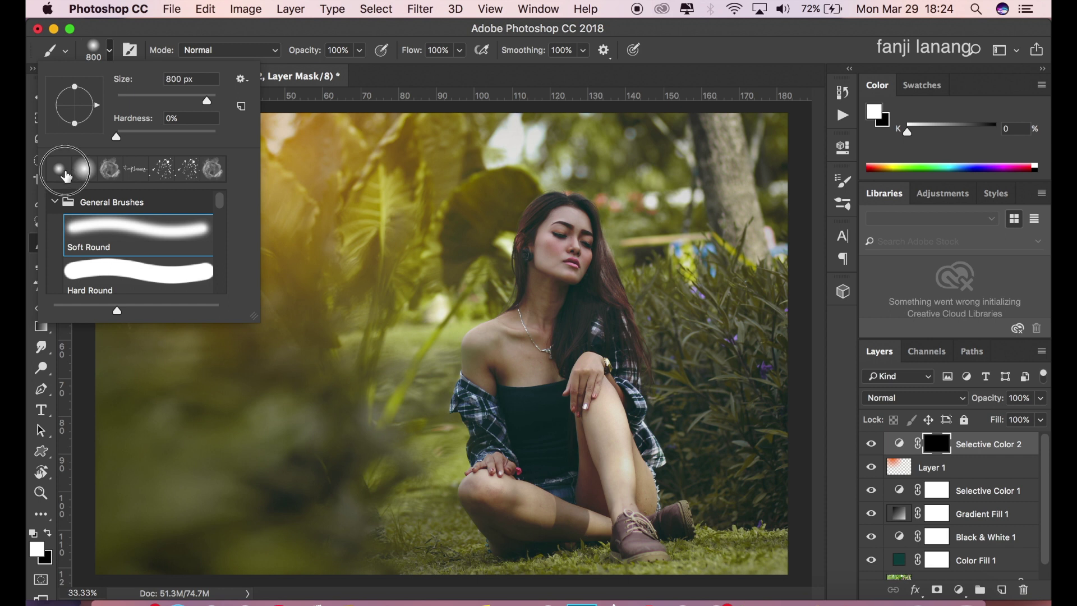
{"action": "left_click_drag", "start_coordinate": [187, 102], "coordinate": [171, 102]}
{"action": "key", "text": "Return"}
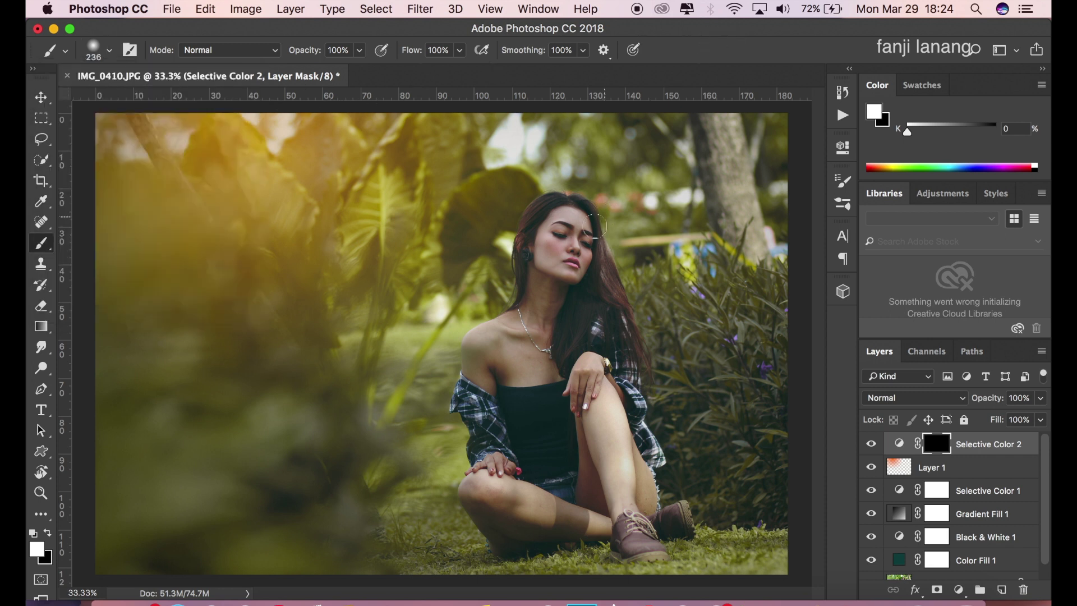
{"action": "left_click", "coordinate": [47, 535]}
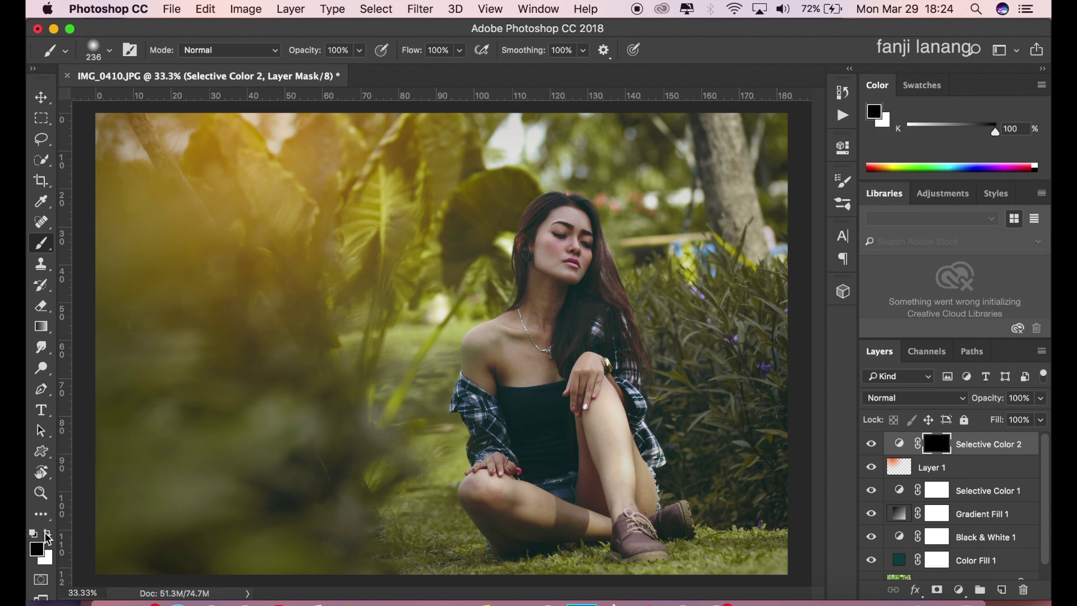
{"action": "left_click", "coordinate": [48, 536]}
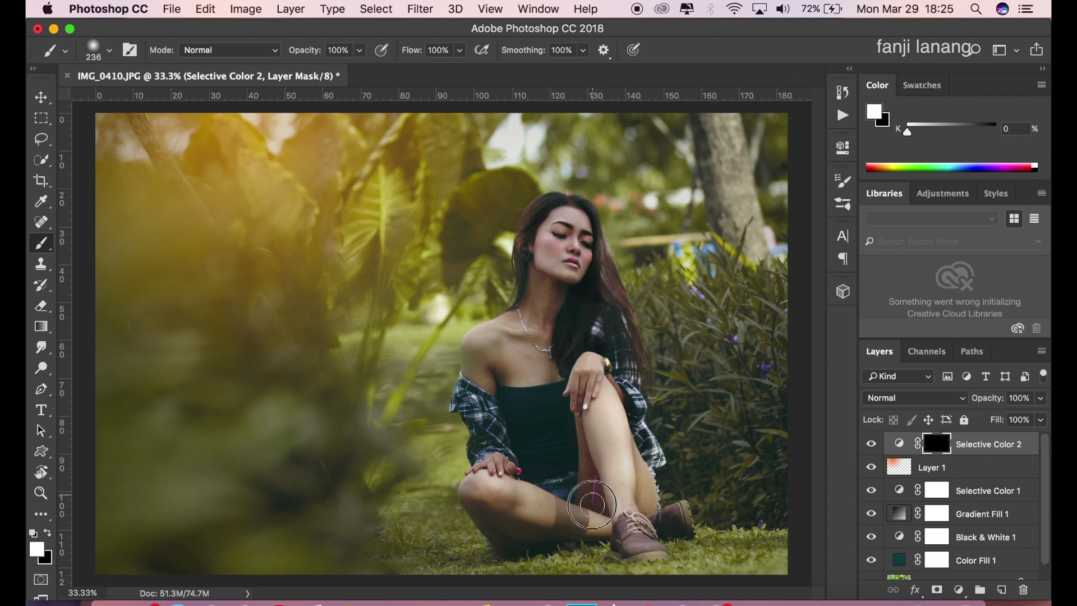
Step: Paint white over the woman from lap to neck with an 800 px brush, then compare the adjustment on and off
{"action": "left_click_drag", "start_coordinate": [486, 363], "coordinate": [548, 467]}
{"action": "key", "text": "bracketright"}
{"action": "key", "text": "bracketright"}
{"action": "key", "text": "bracketright"}
{"action": "key", "text": "bracketright"}
{"action": "key", "text": "bracketright"}
{"action": "key", "text": "bracketright"}
{"action": "mouse_move", "coordinate": [549, 468]}
{"action": "left_mouse_down"}
{"action": "mouse_move", "coordinate": [554, 310]}
{"action": "mouse_move", "coordinate": [609, 473]}
{"action": "mouse_move", "coordinate": [508, 418]}
{"action": "mouse_move", "coordinate": [495, 312]}
{"action": "mouse_move", "coordinate": [517, 336]}
{"action": "mouse_move", "coordinate": [565, 264]}
{"action": "mouse_move", "coordinate": [564, 234]}
{"action": "mouse_move", "coordinate": [561, 270]}
{"action": "left_mouse_up"}
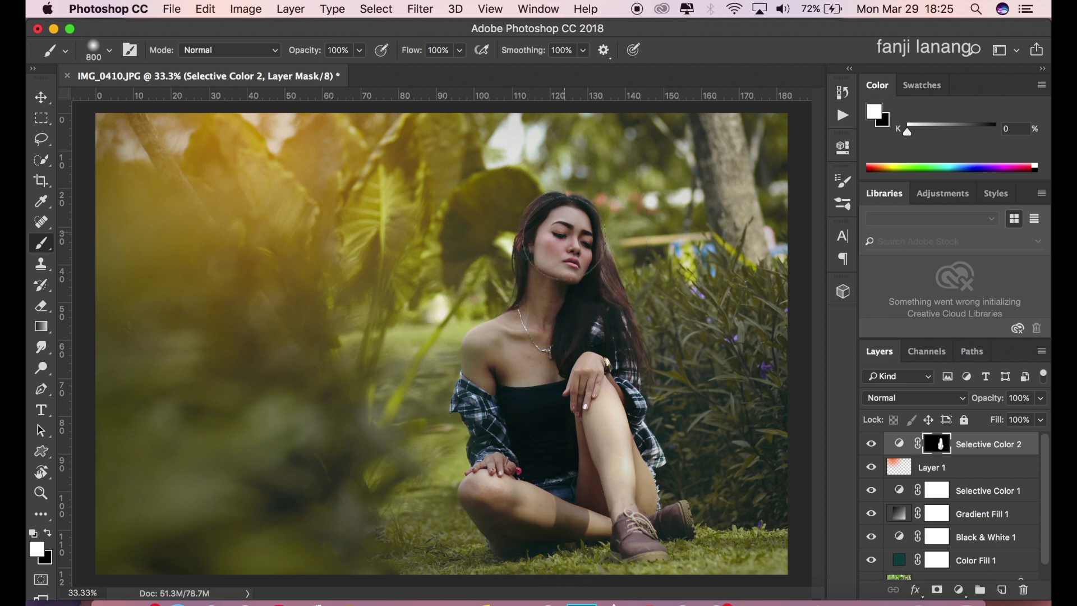
{"action": "left_click", "coordinate": [871, 445]}
{"action": "left_click", "coordinate": [871, 444]}
Step: Add a new layer, choose the signature brush preset, and make white the painting colour
{"action": "left_click", "coordinate": [1001, 590]}
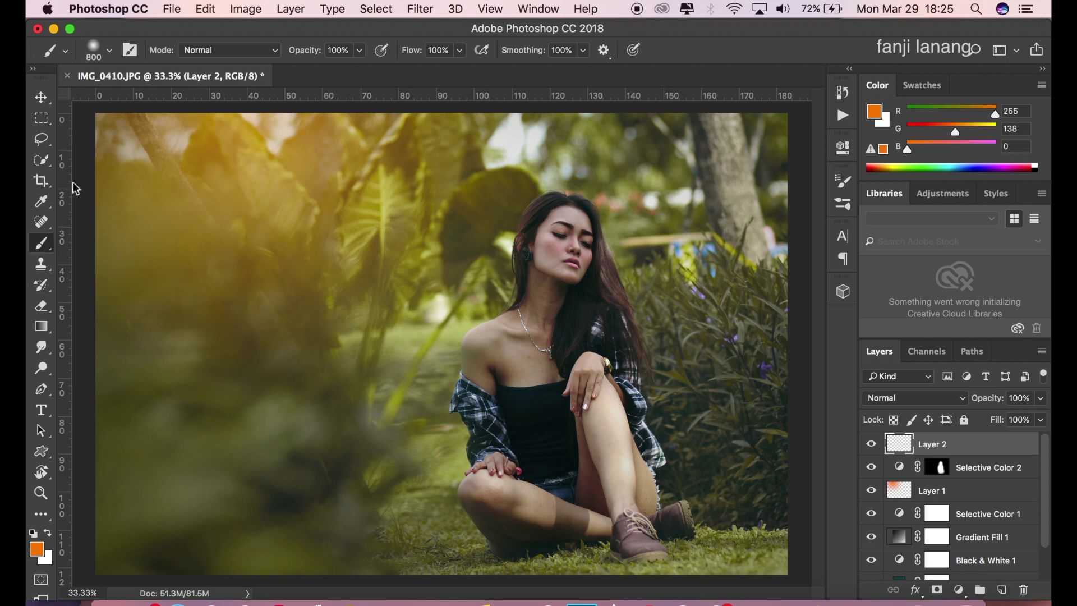
{"action": "left_click", "coordinate": [110, 50]}
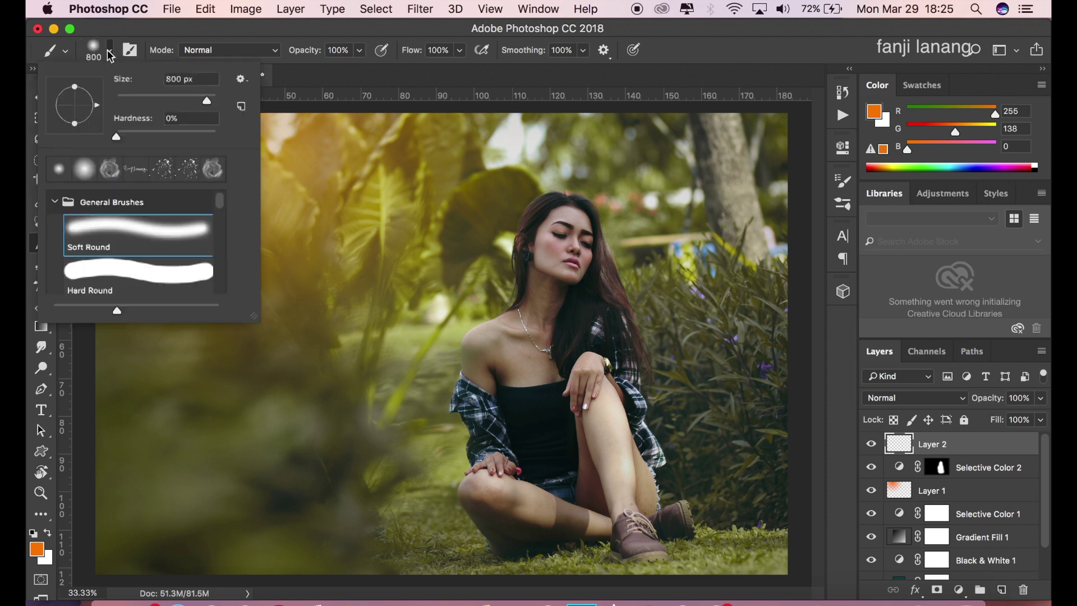
{"action": "left_click", "coordinate": [137, 170]}
{"action": "left_click", "coordinate": [638, 104]}
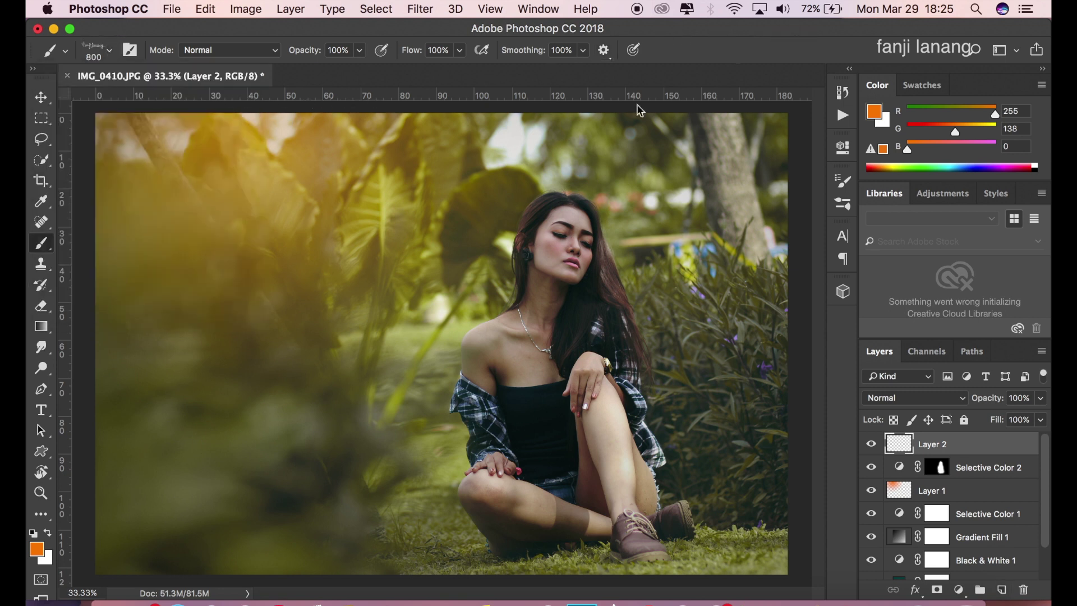
{"action": "left_click", "coordinate": [35, 533]}
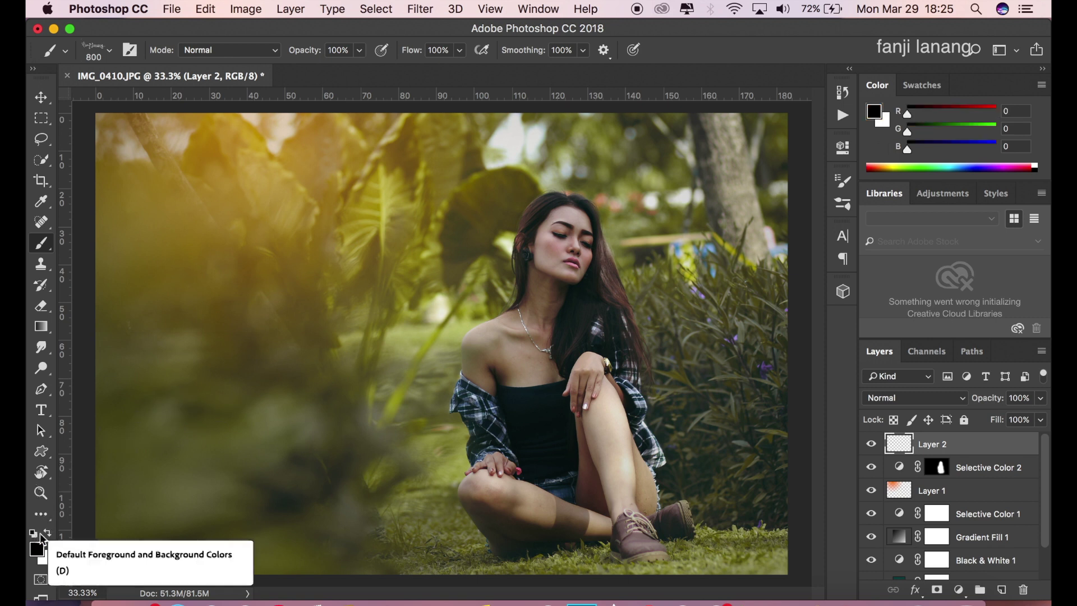
{"action": "left_click", "coordinate": [47, 532]}
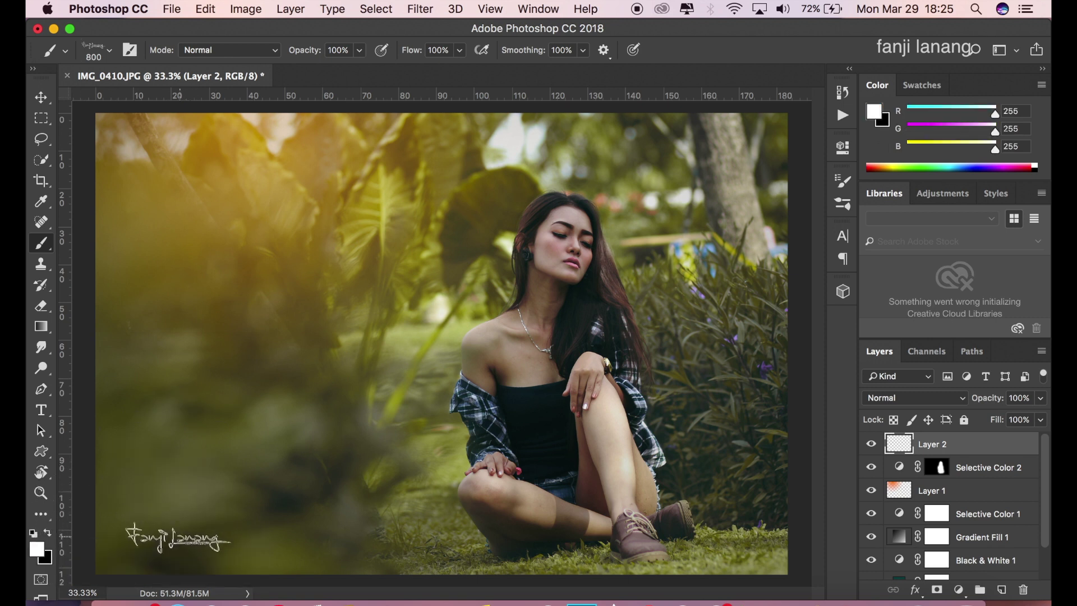